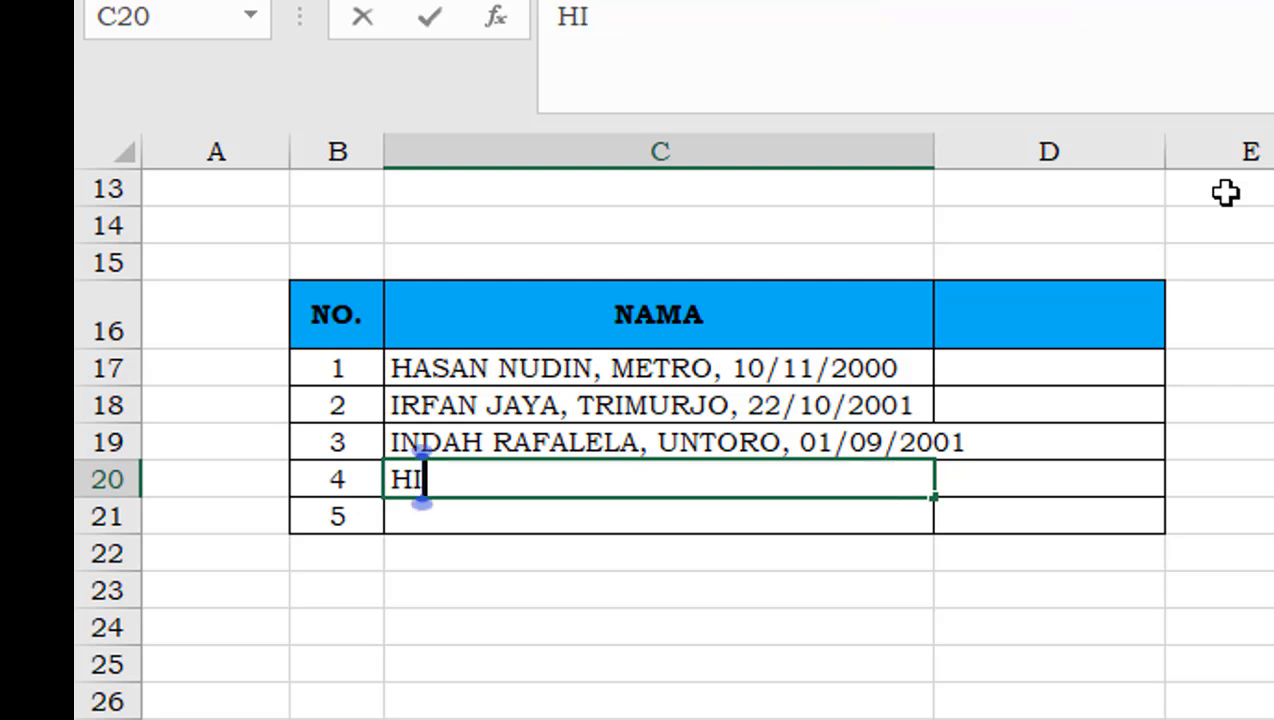
text(S)
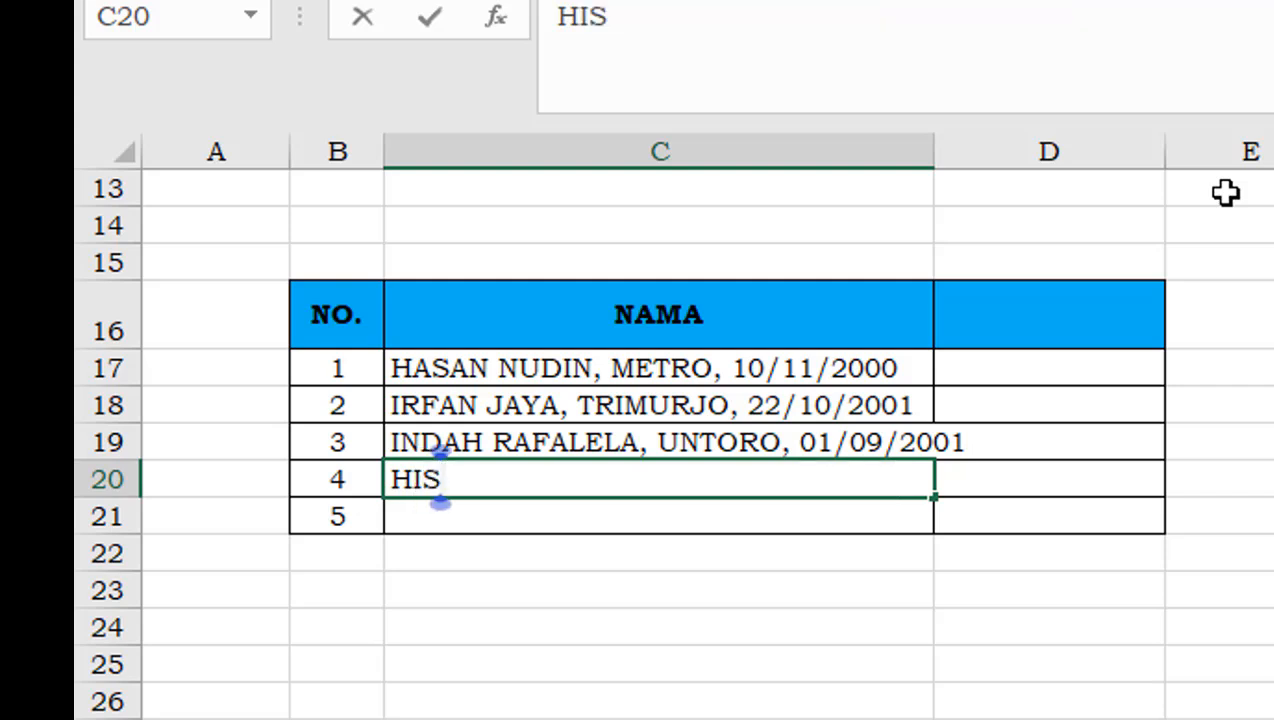
text(A)
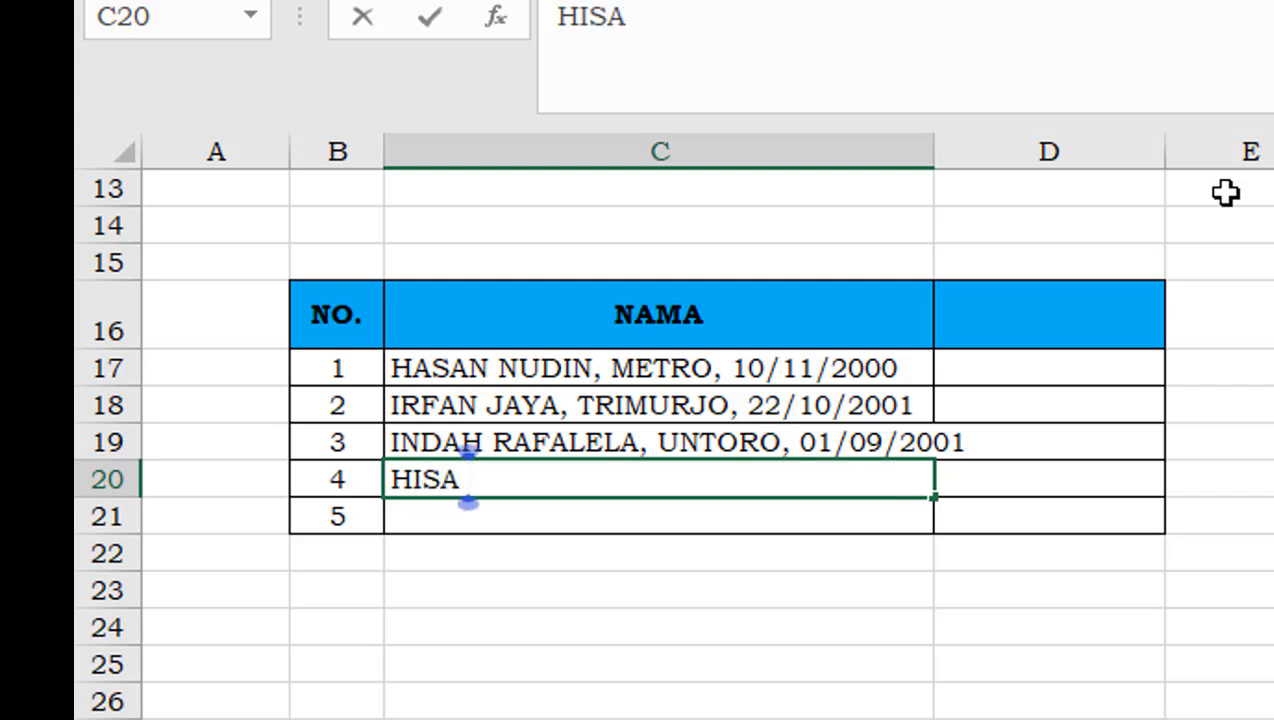
text( KUM)
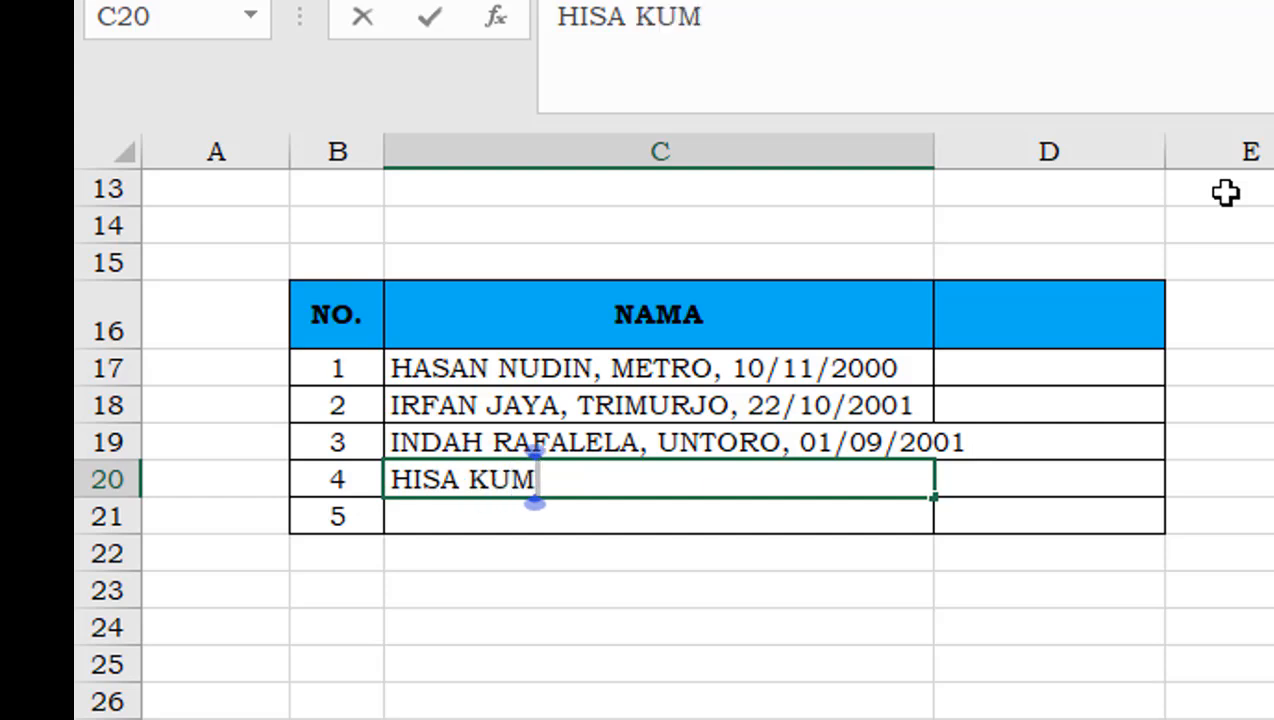
text(BARA, )
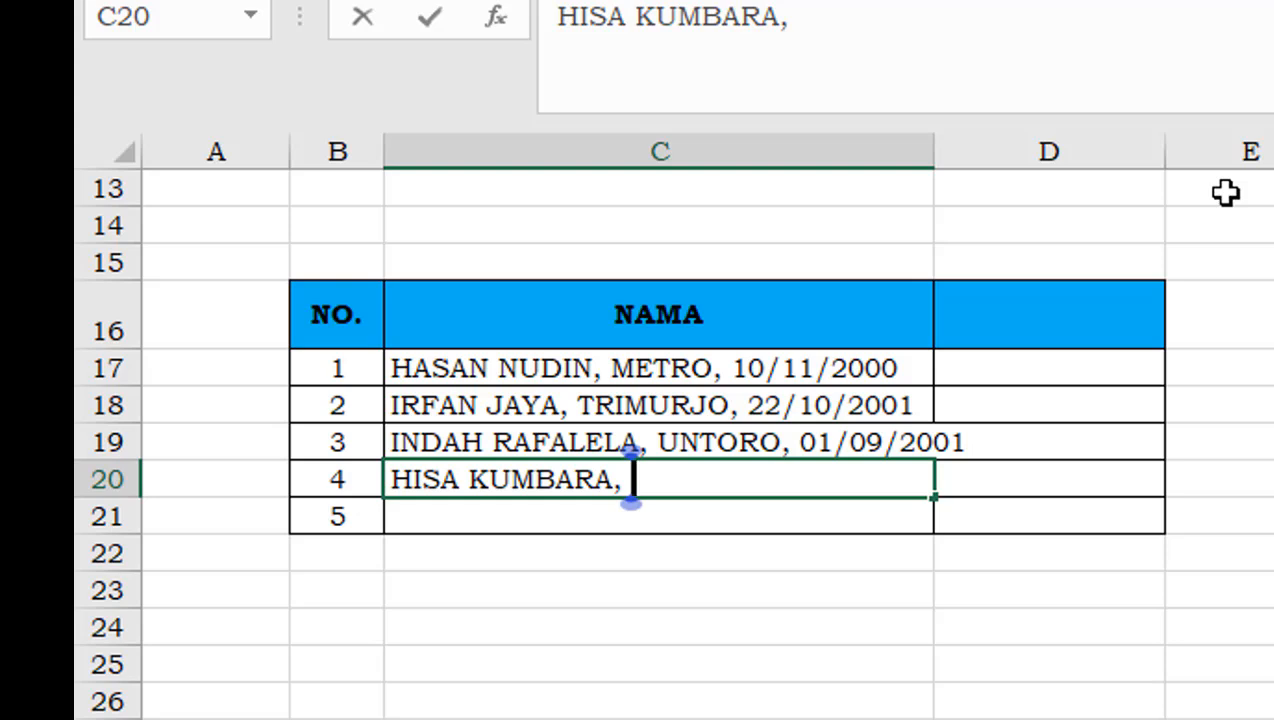
text(PURW)
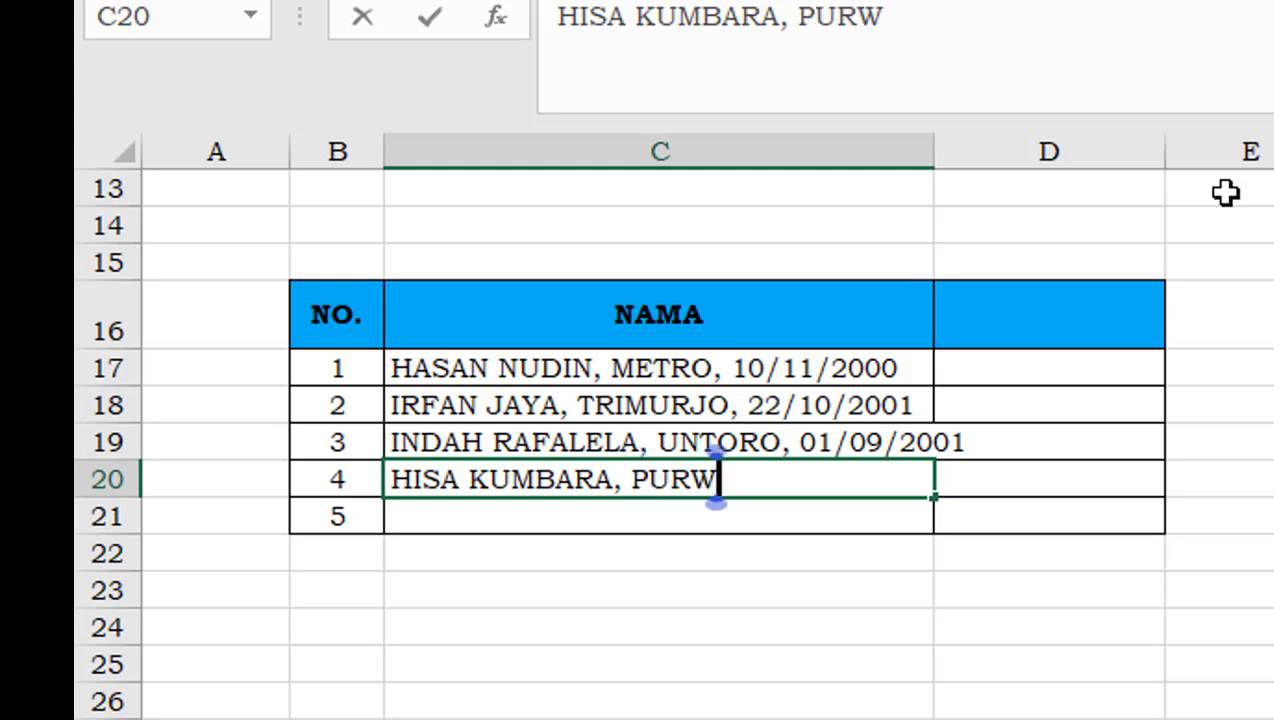
text(O ADI,)
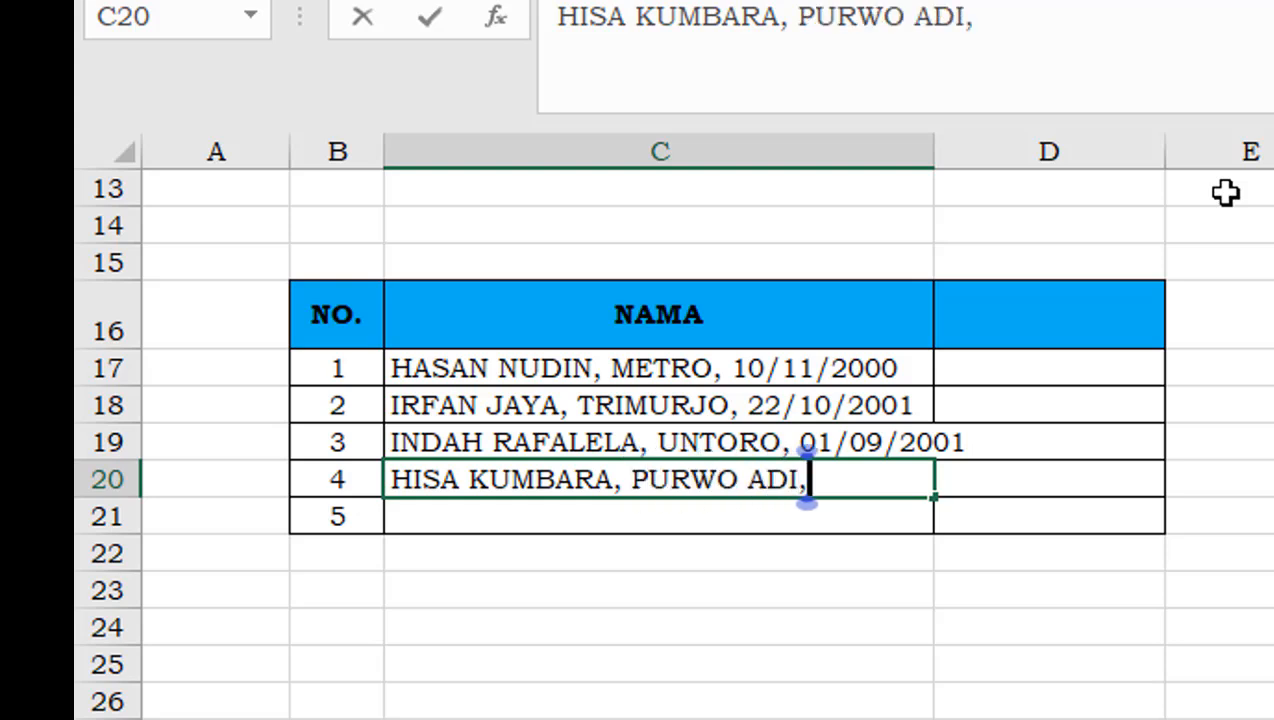
text( 0)
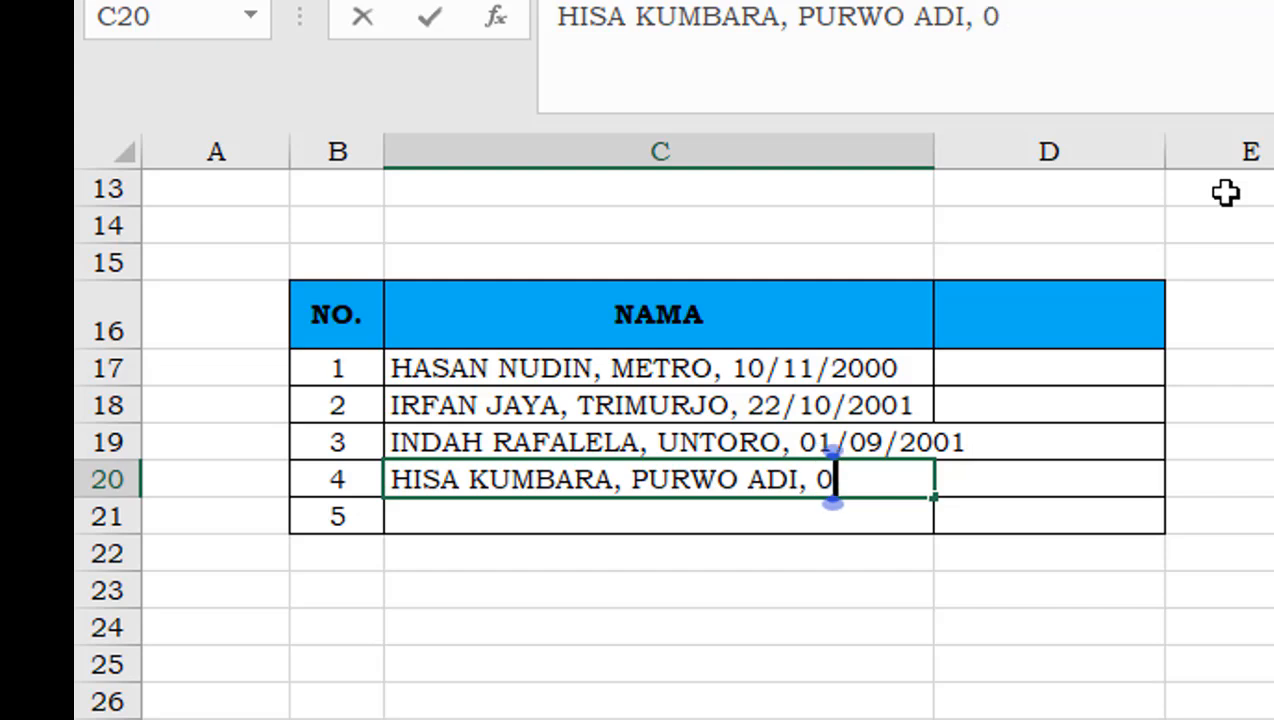
text(8/02)
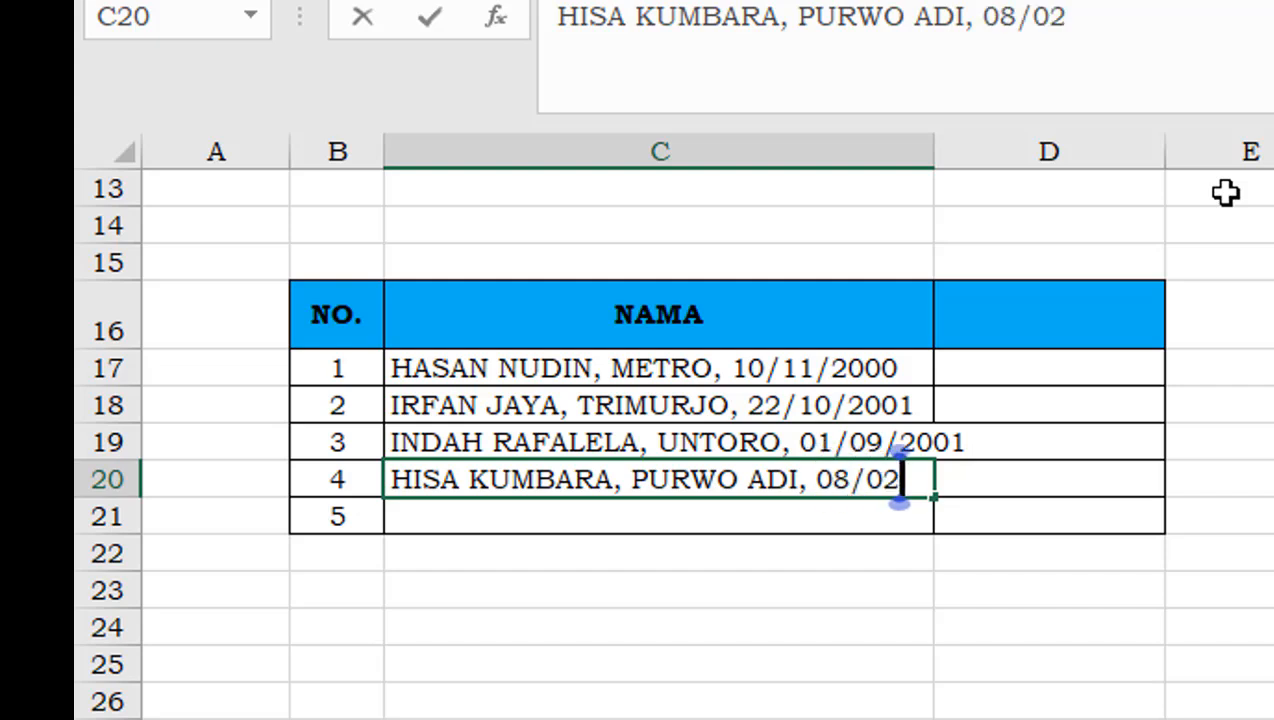
text(/20)
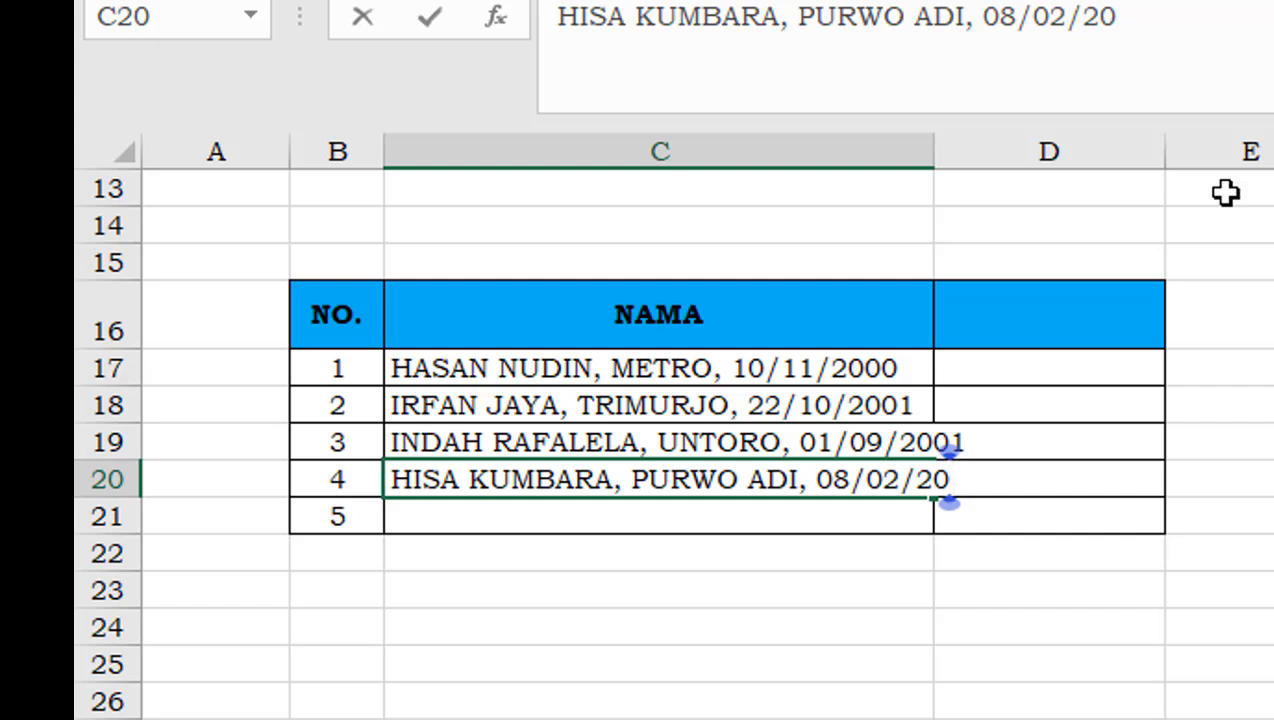
text(00)
key(Return)
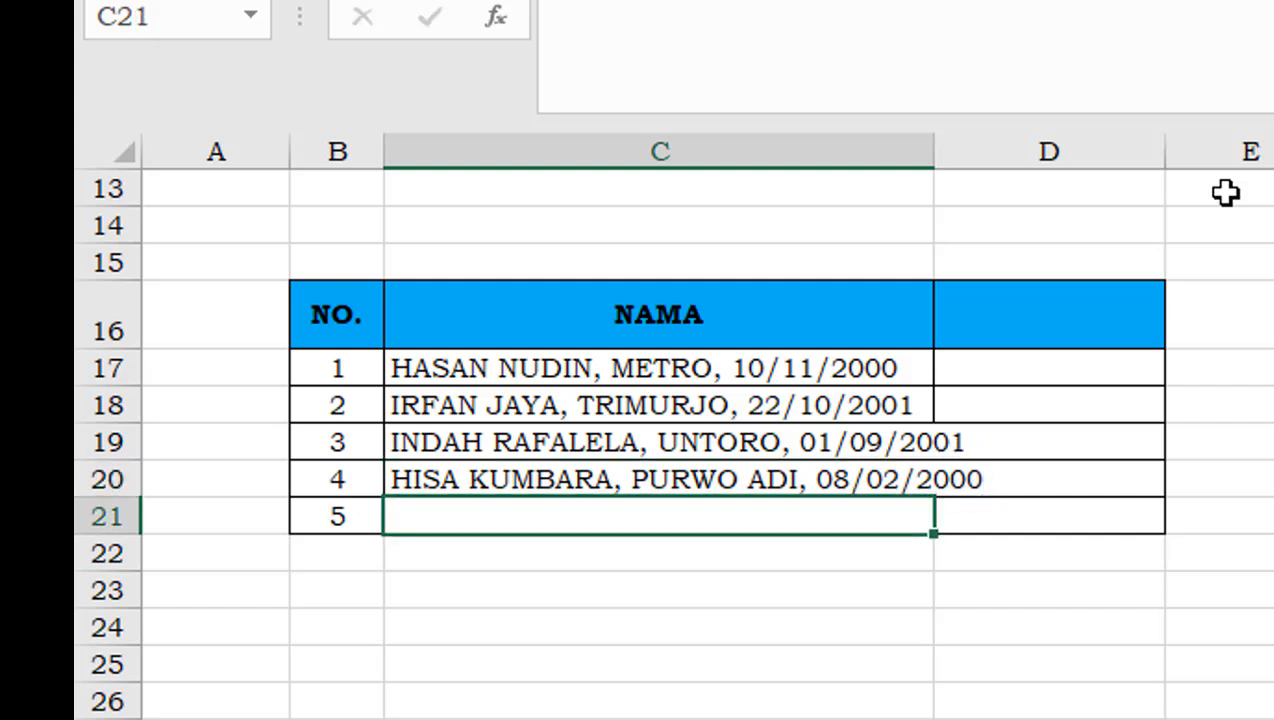
text(K)
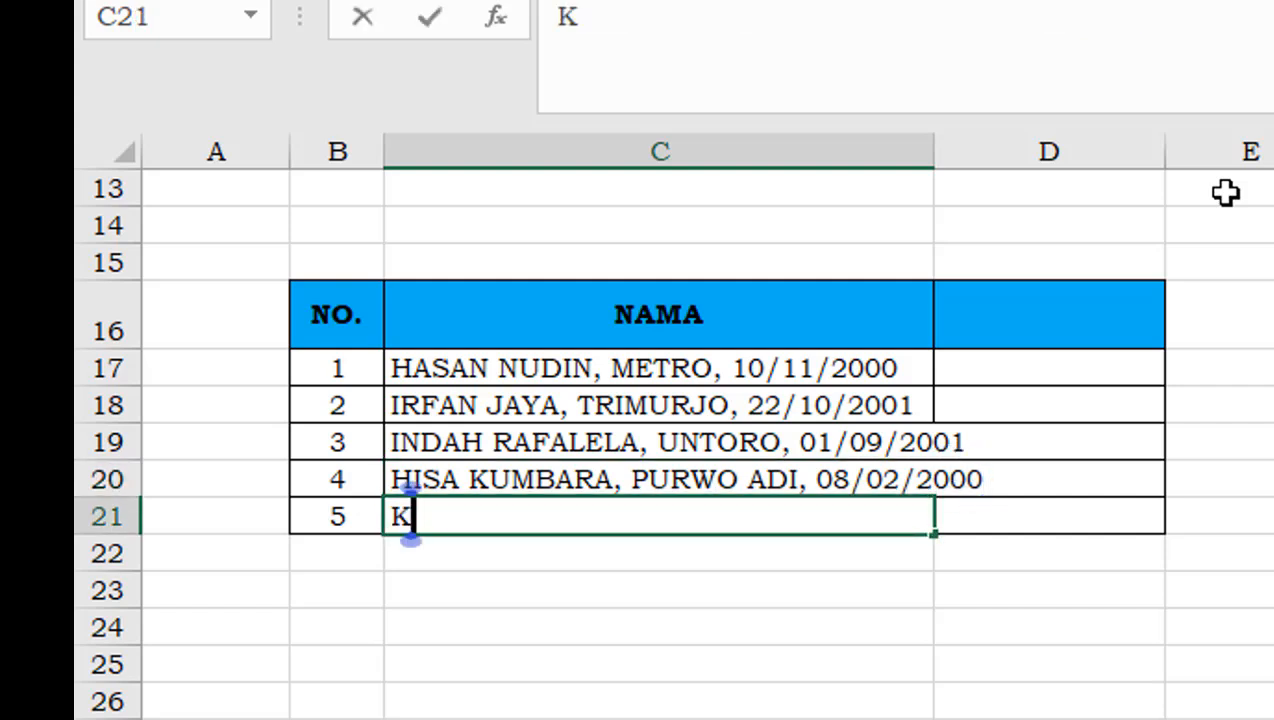
text(ASMI)
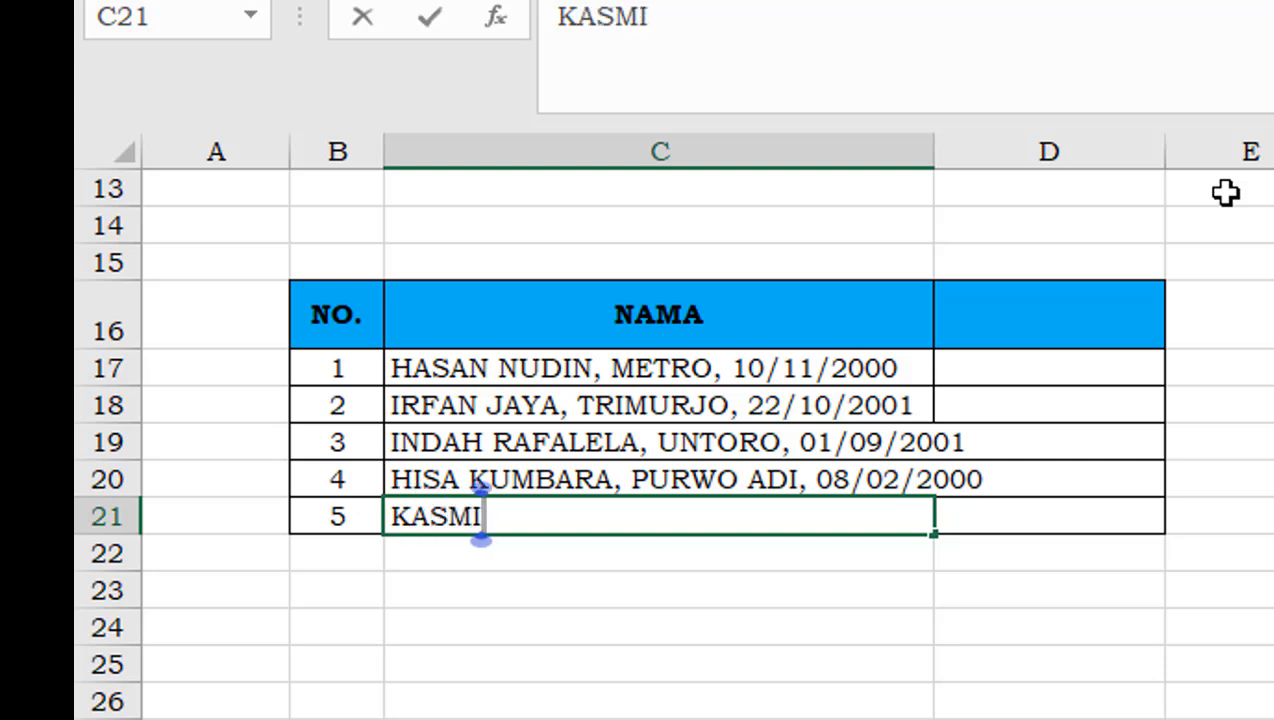
text(LA, )
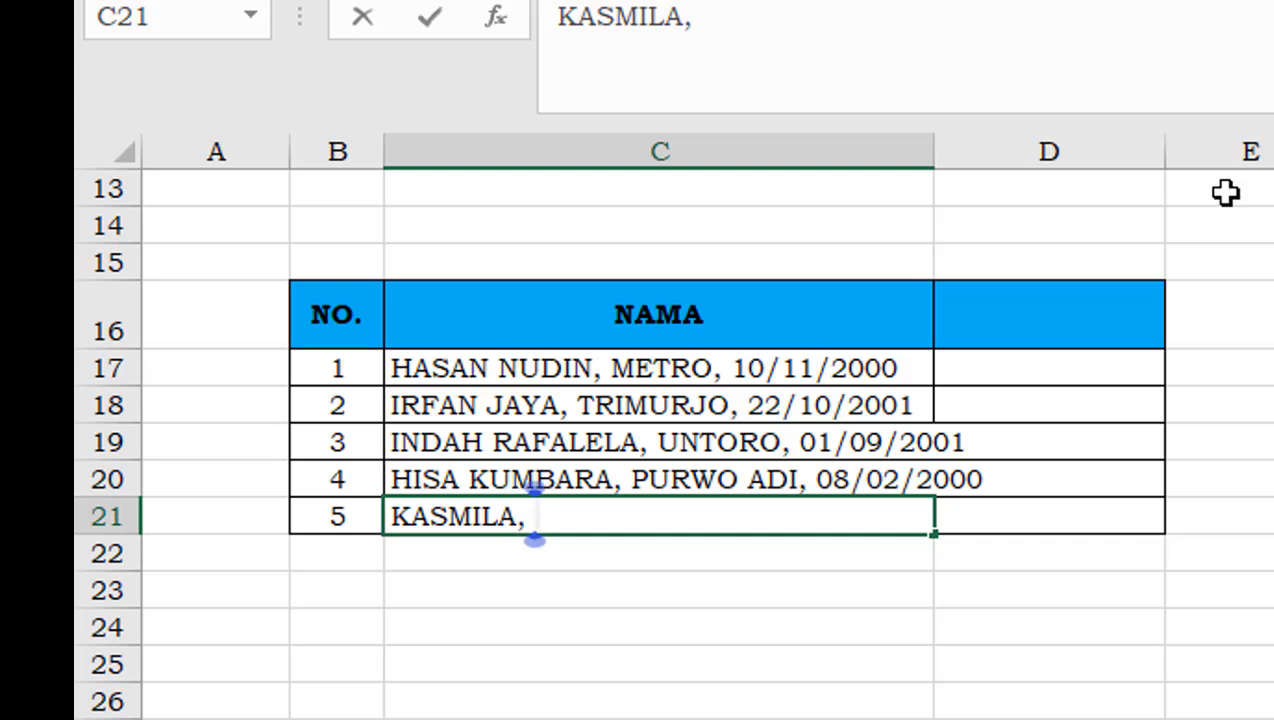
text(PUR)
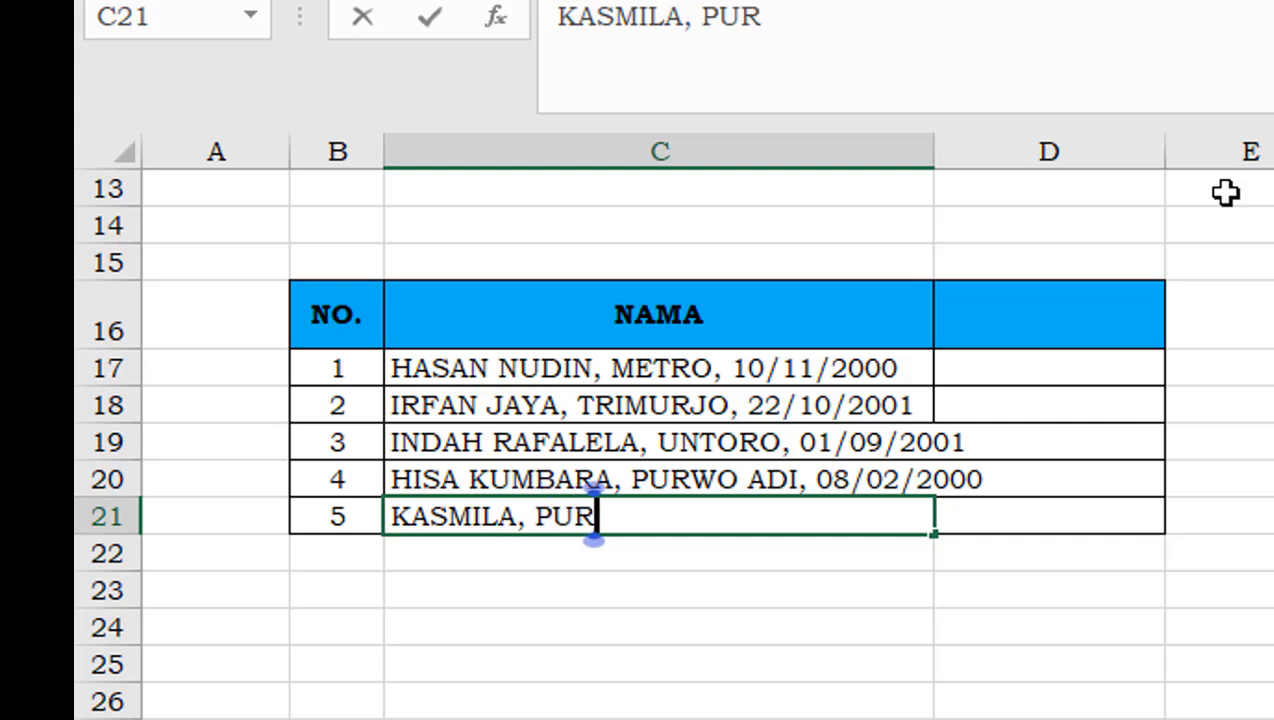
text(WODADI)
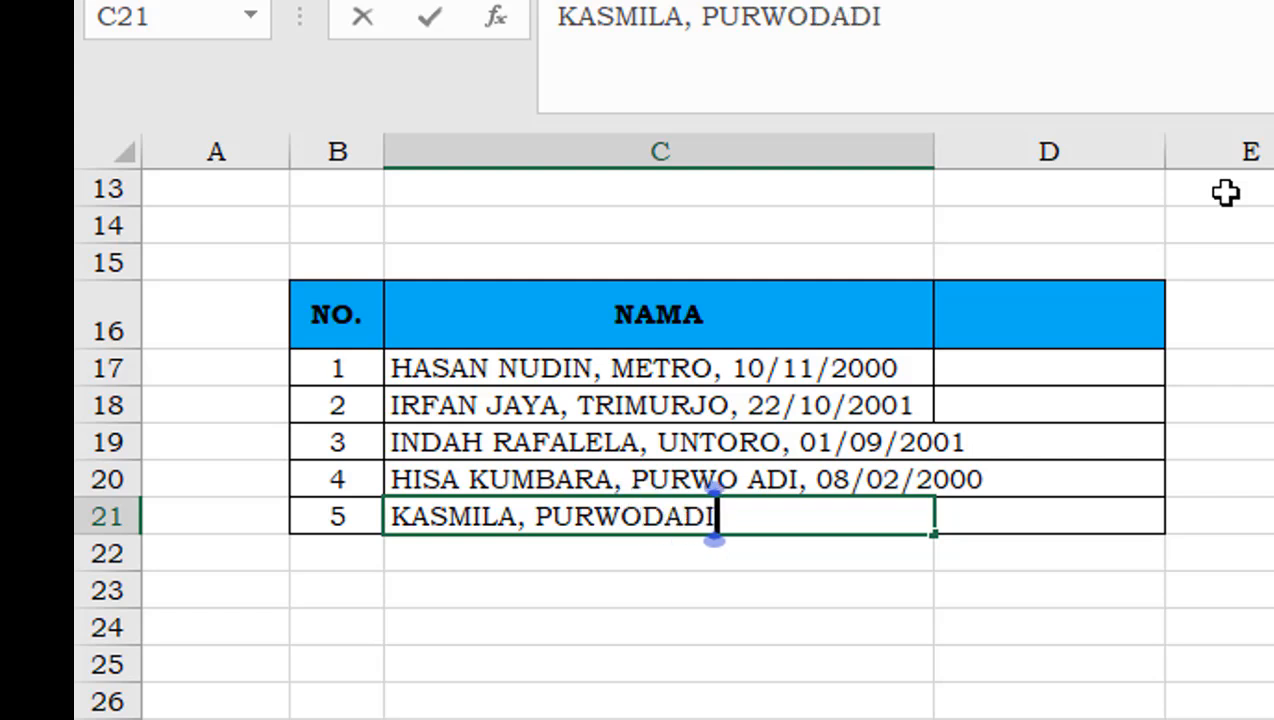
text(, )
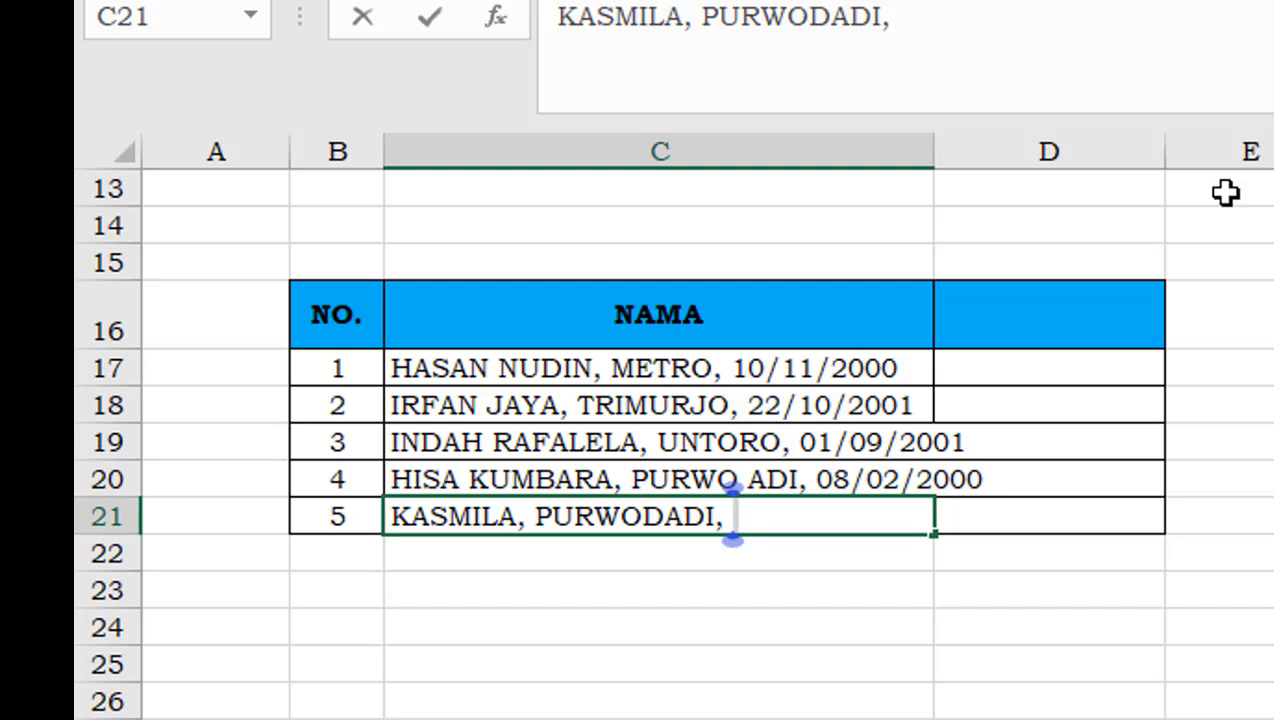
text(10/)
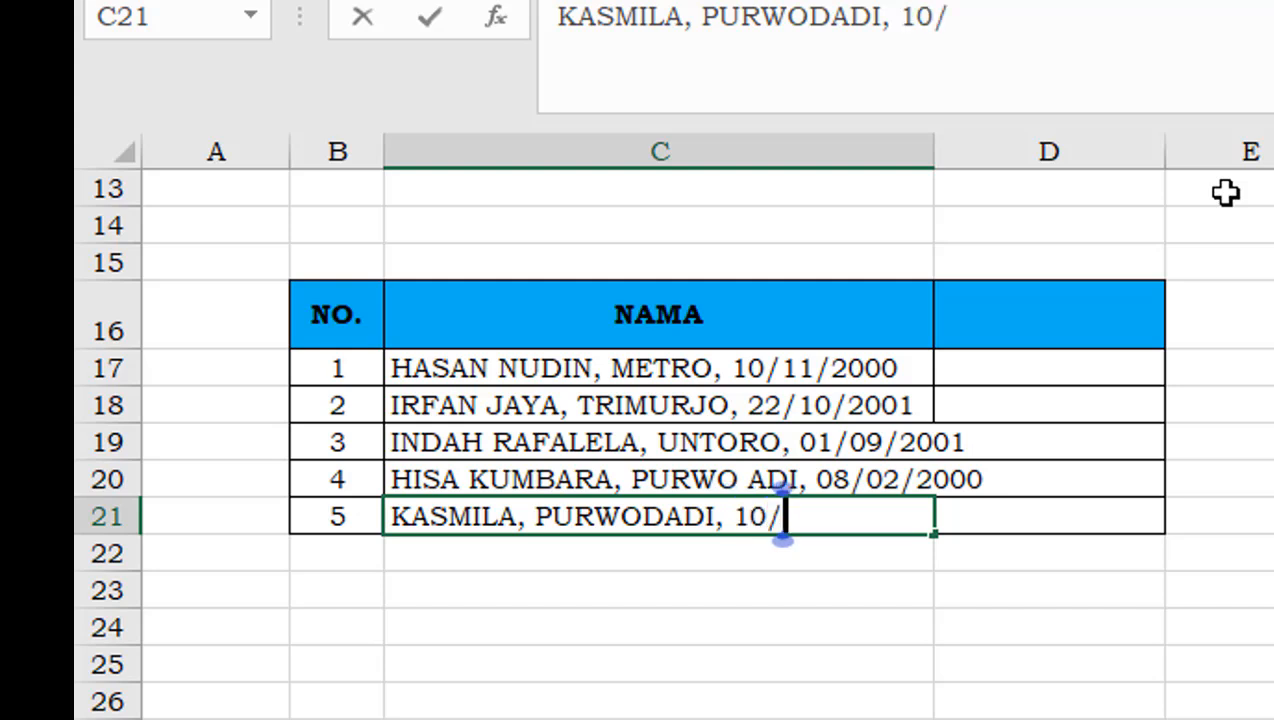
text(03/20)
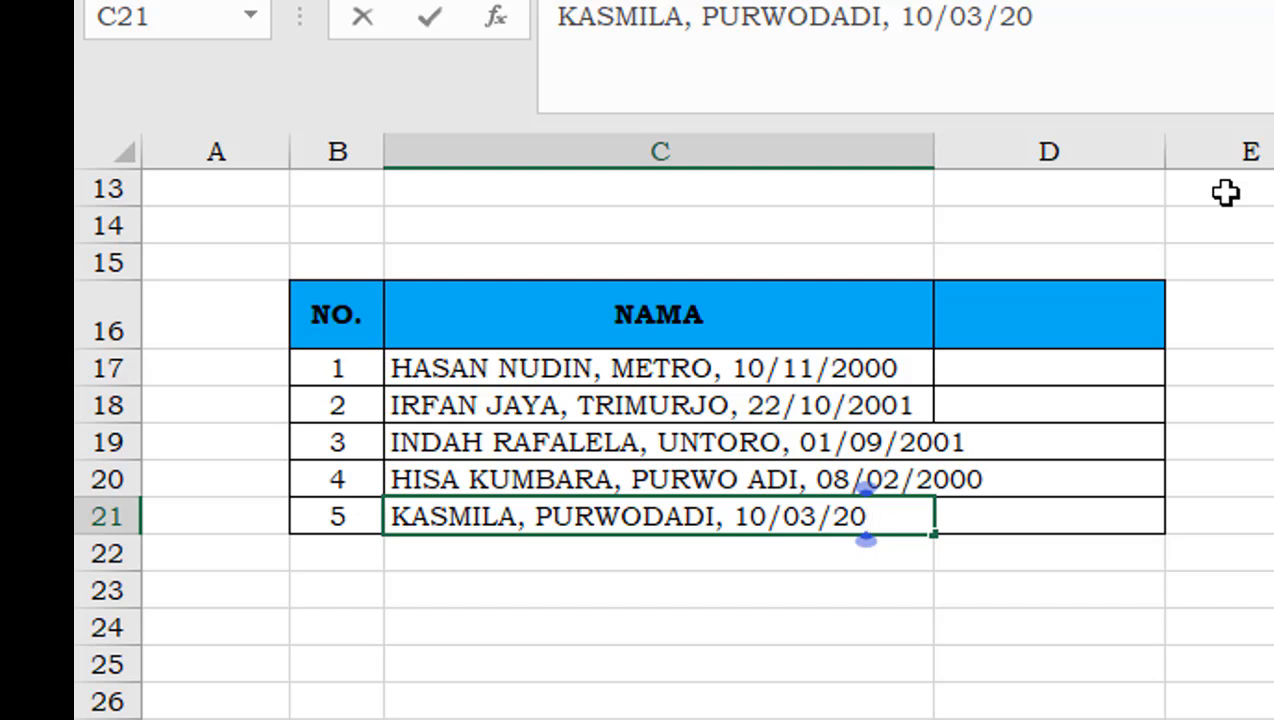
text(02)
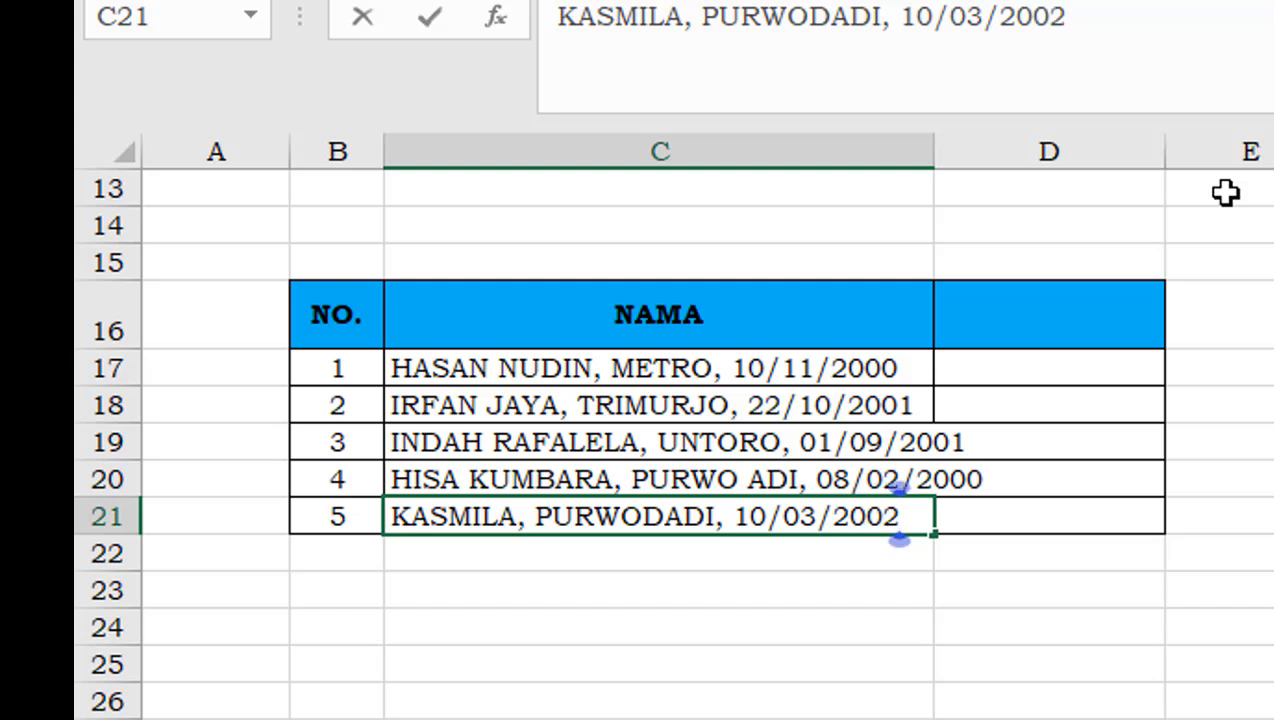
key(Return)
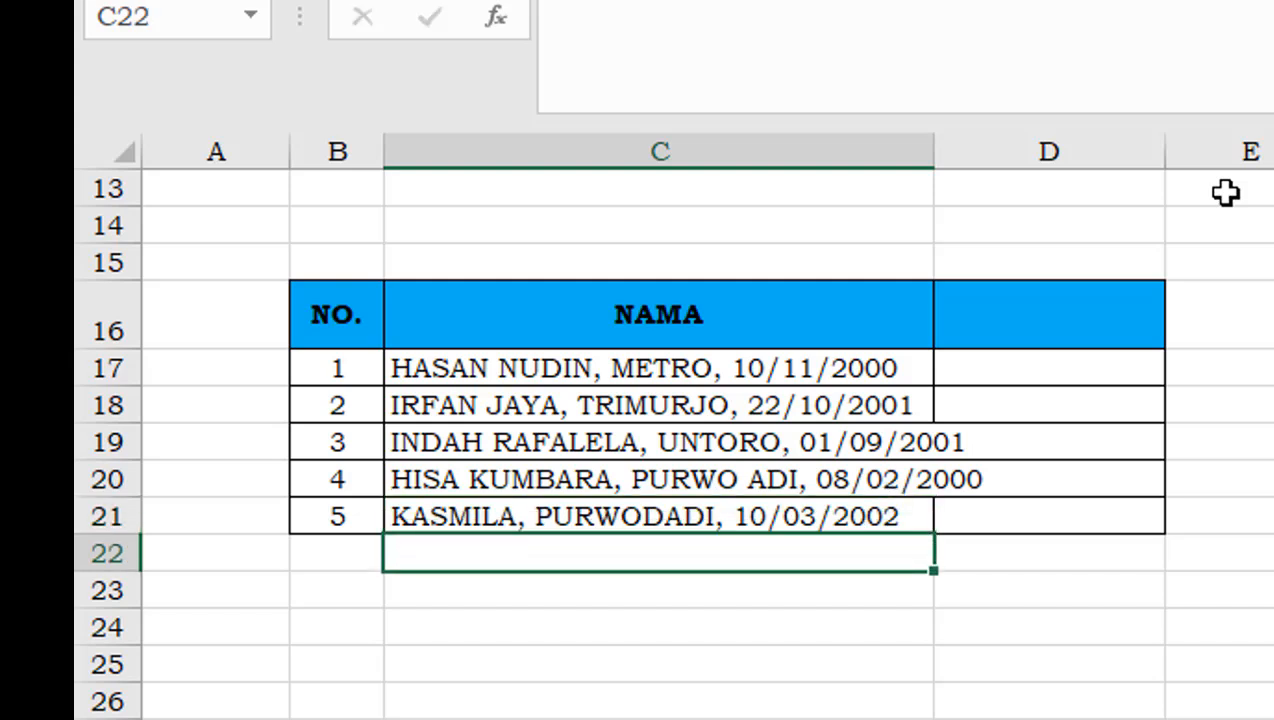
Step: Auto-fit column C to its longest entry, then select the five entries C17:C21
double_click(935, 149)
click(1272, 480)
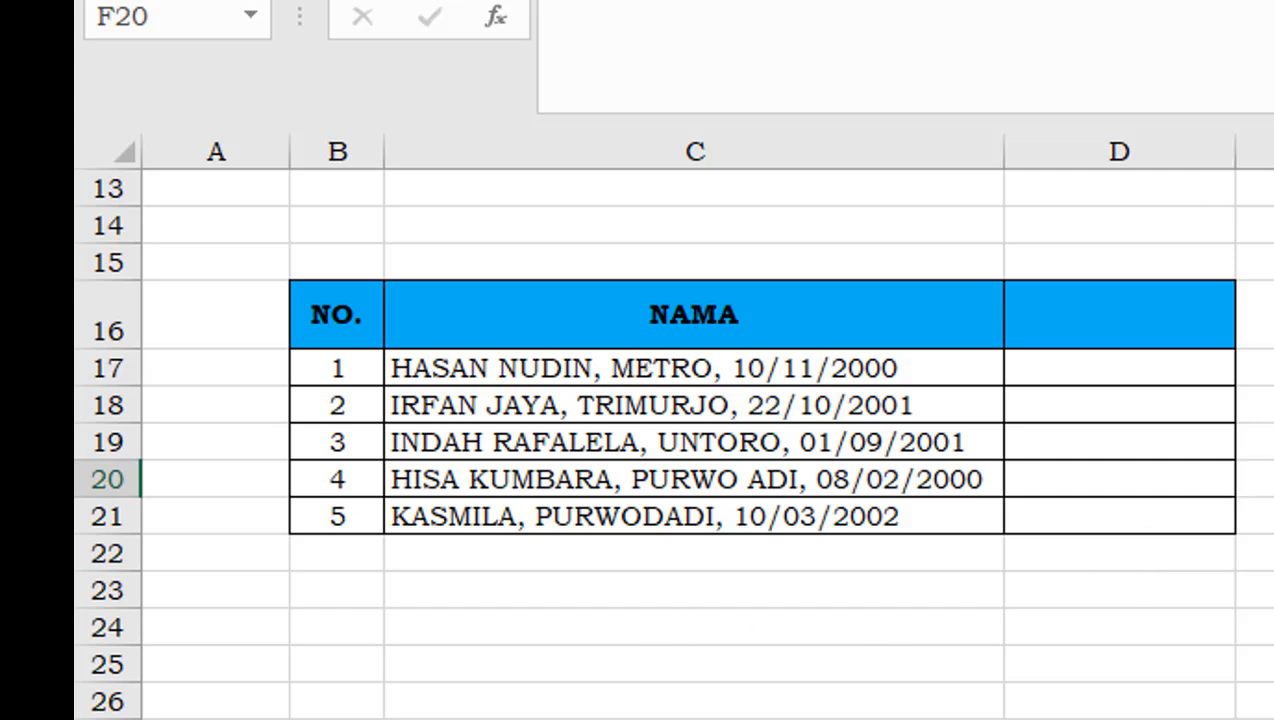
click(1272, 664)
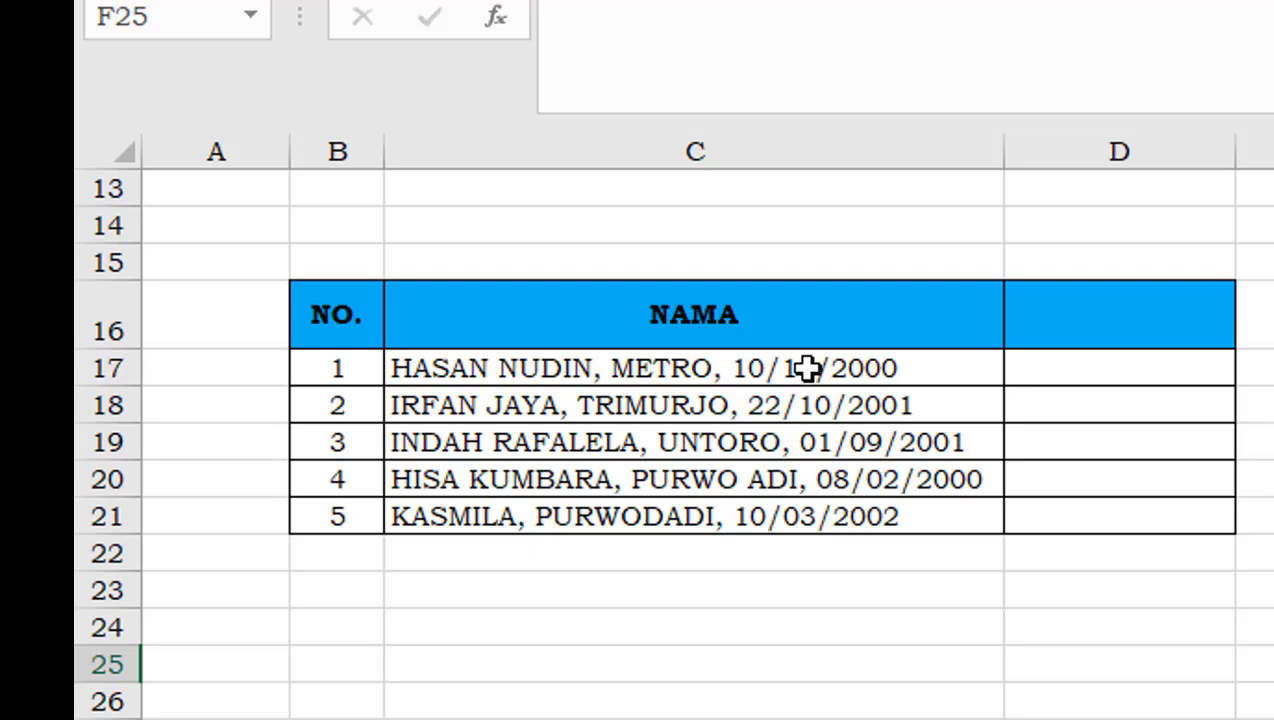
drag(808, 369, 873, 522)
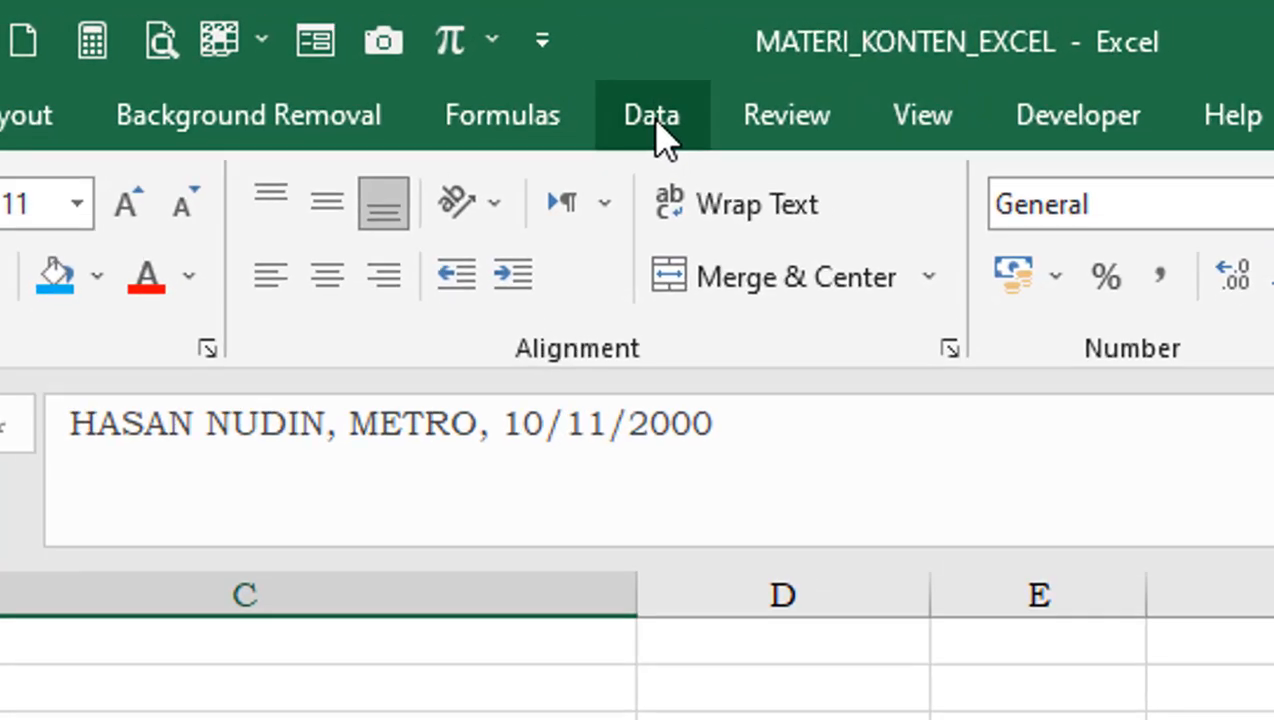
Step: Launch Text to Columns on the selection and choose Delimited splitting after briefly trying Fixed width
click(657, 125)
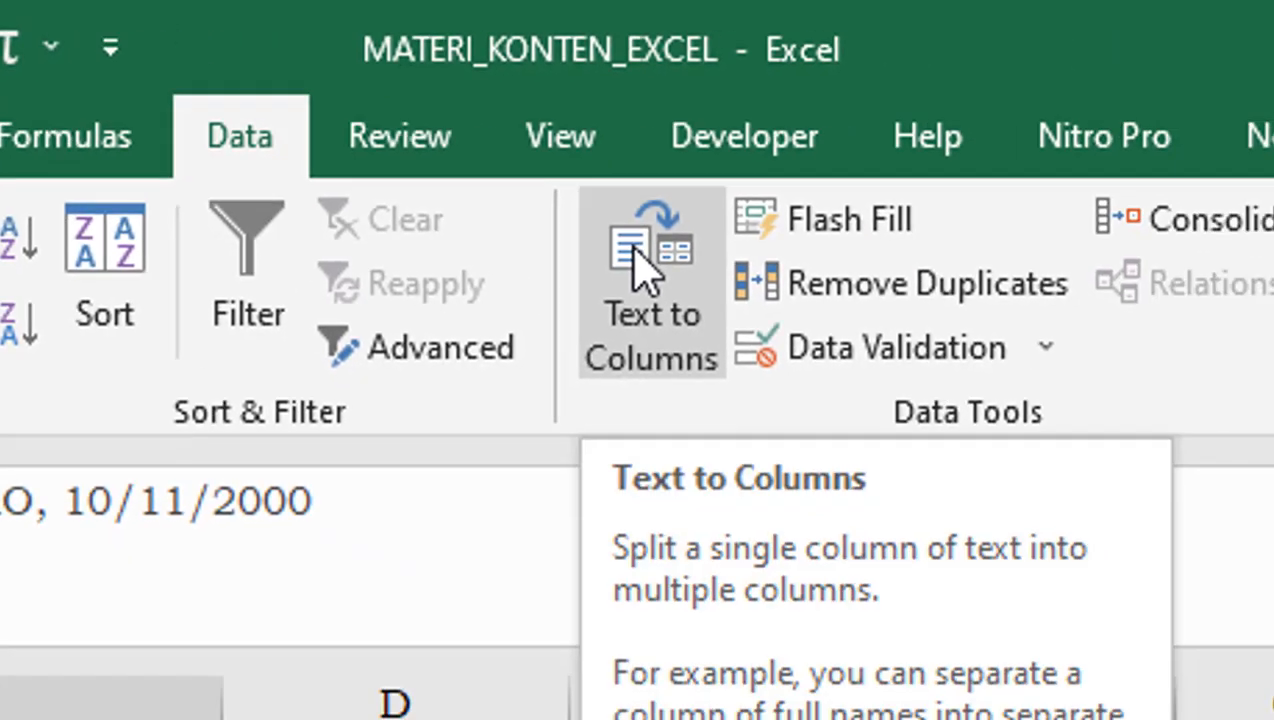
click(893, 302)
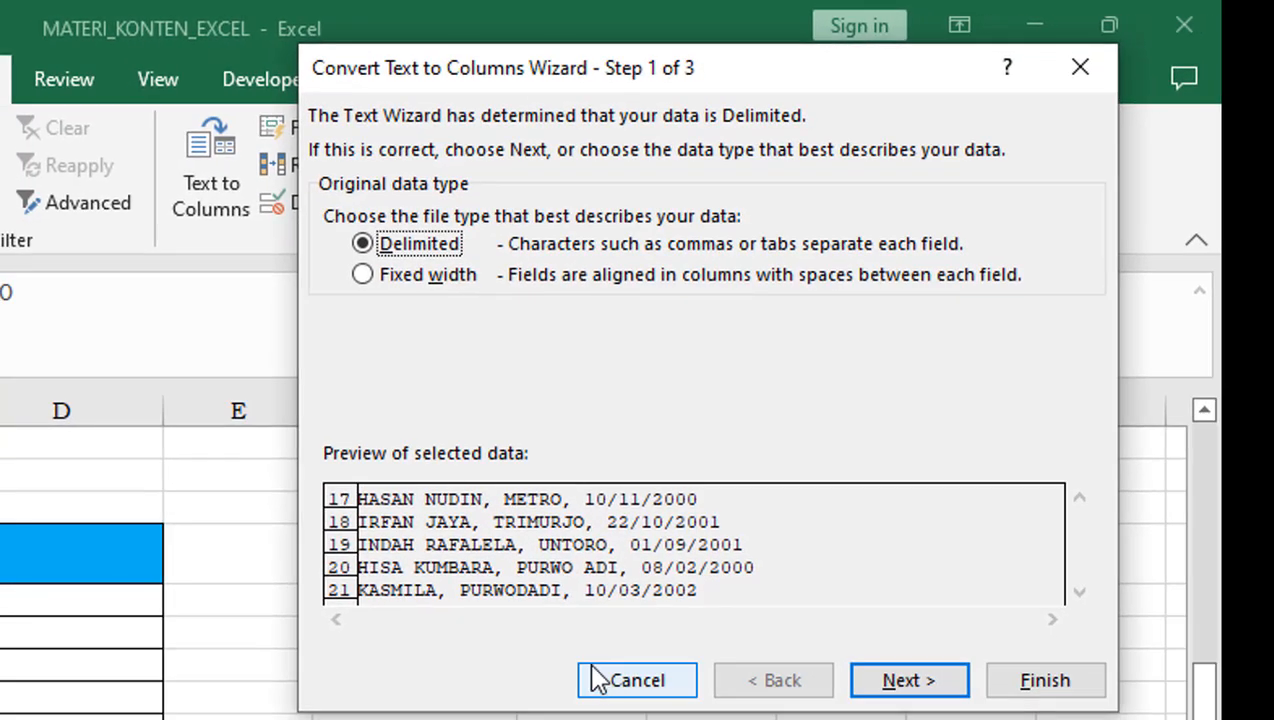
click(378, 282)
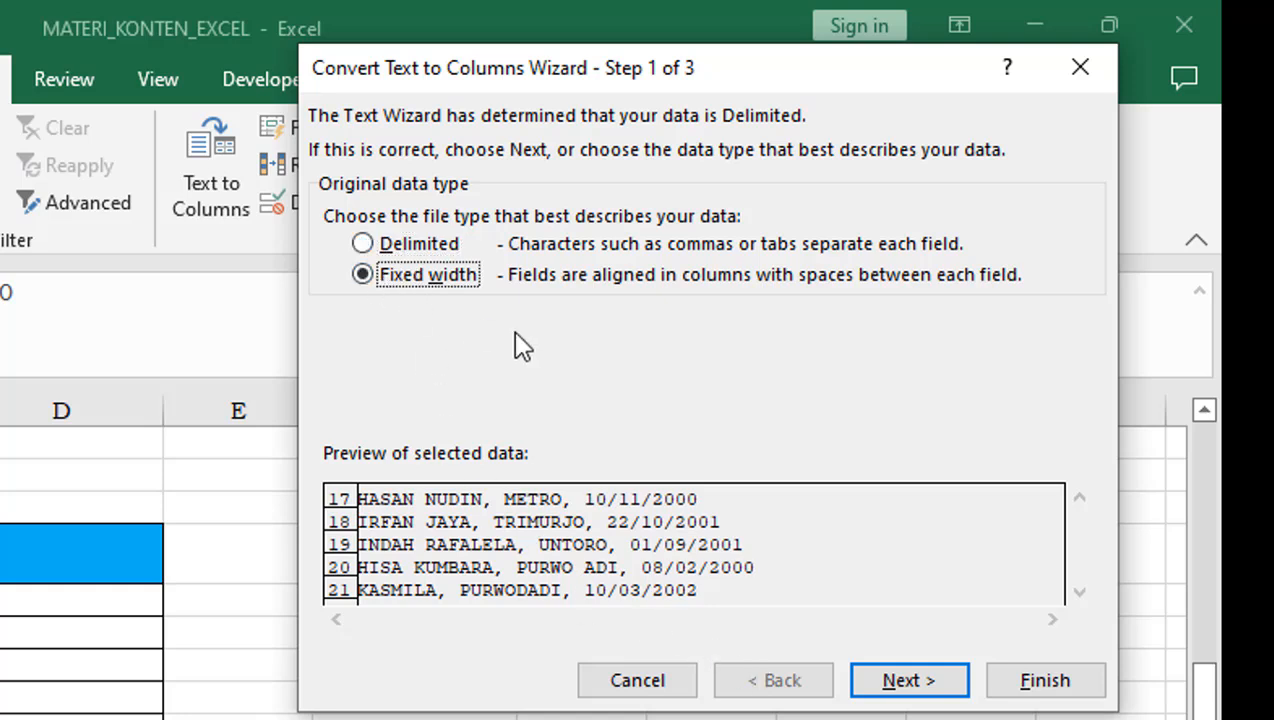
click(910, 696)
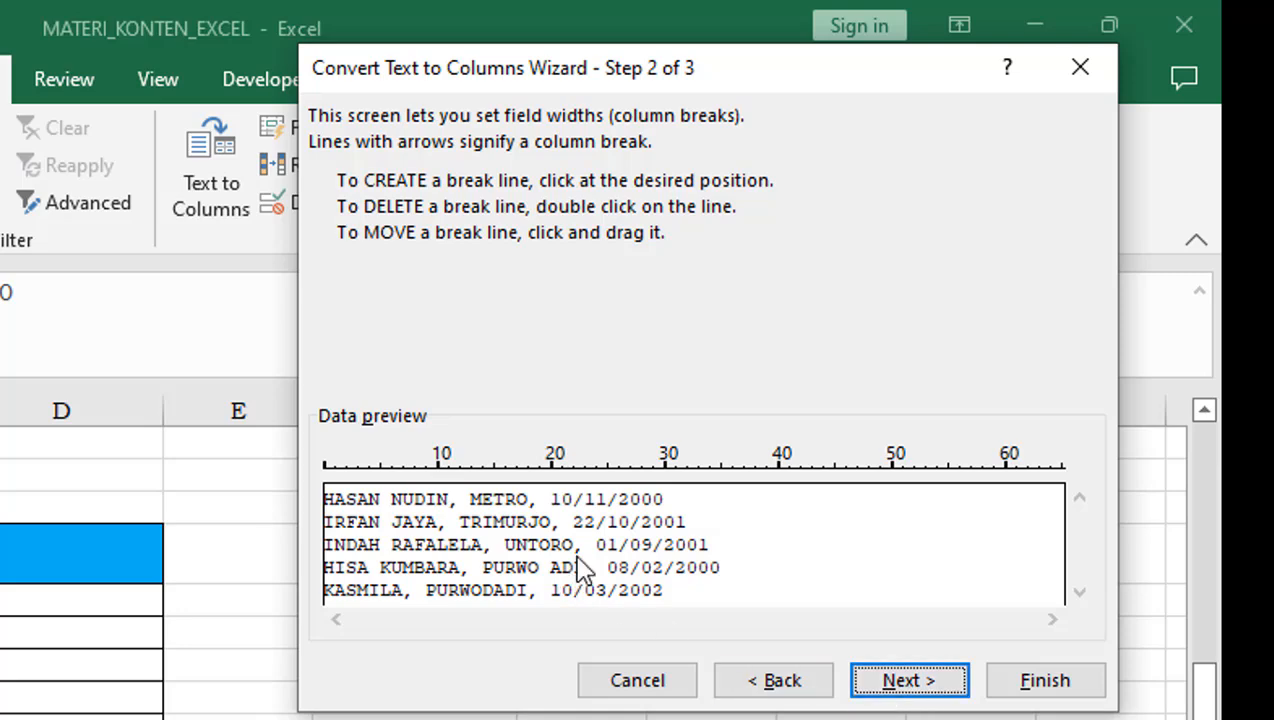
click(792, 688)
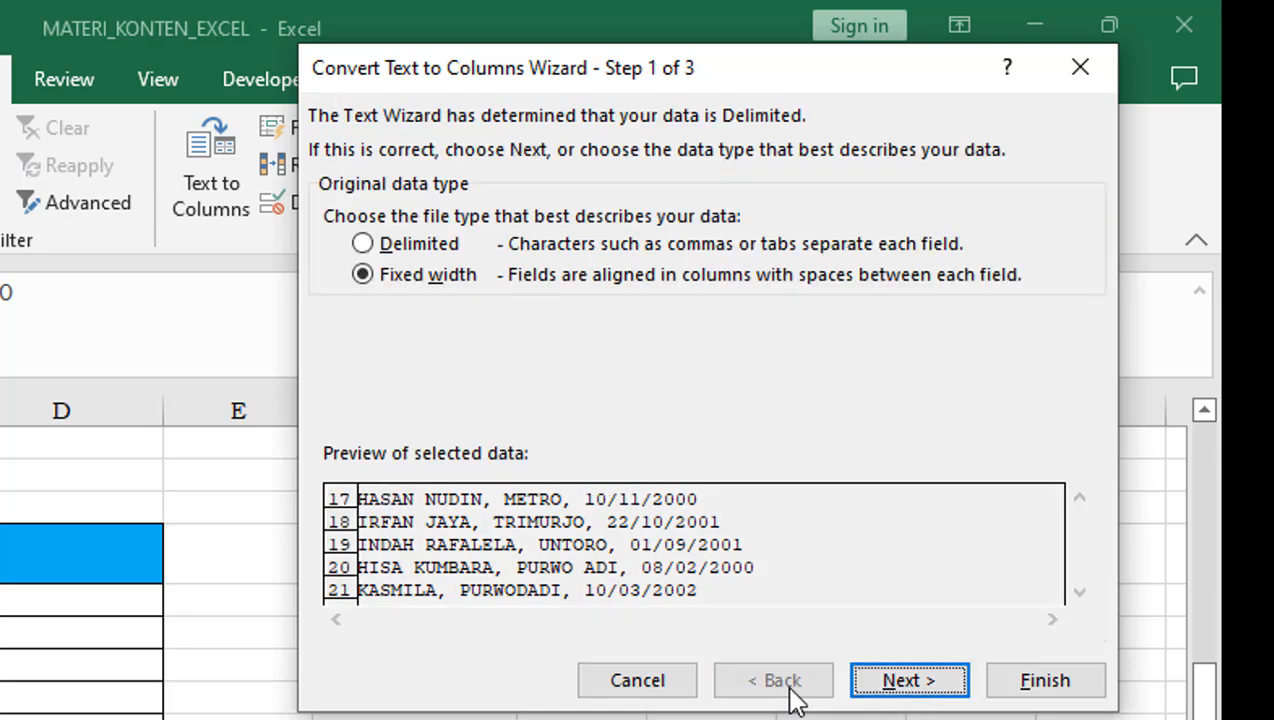
click(386, 252)
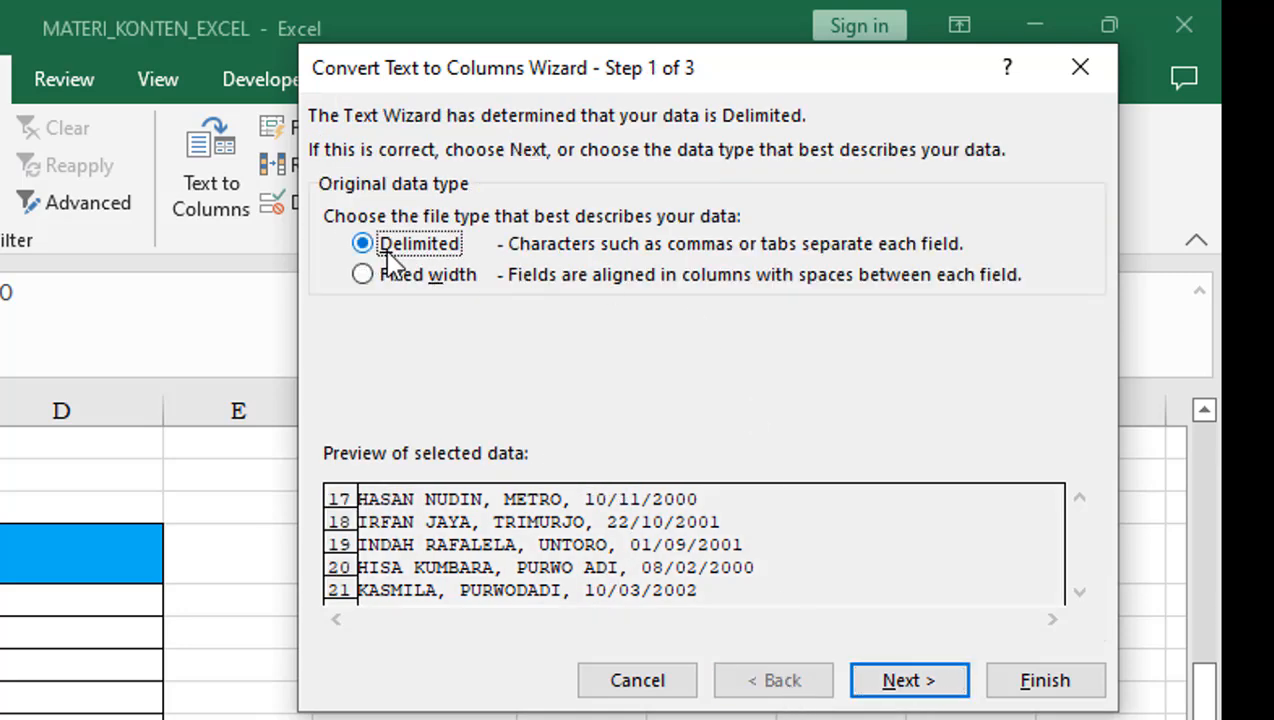
click(928, 692)
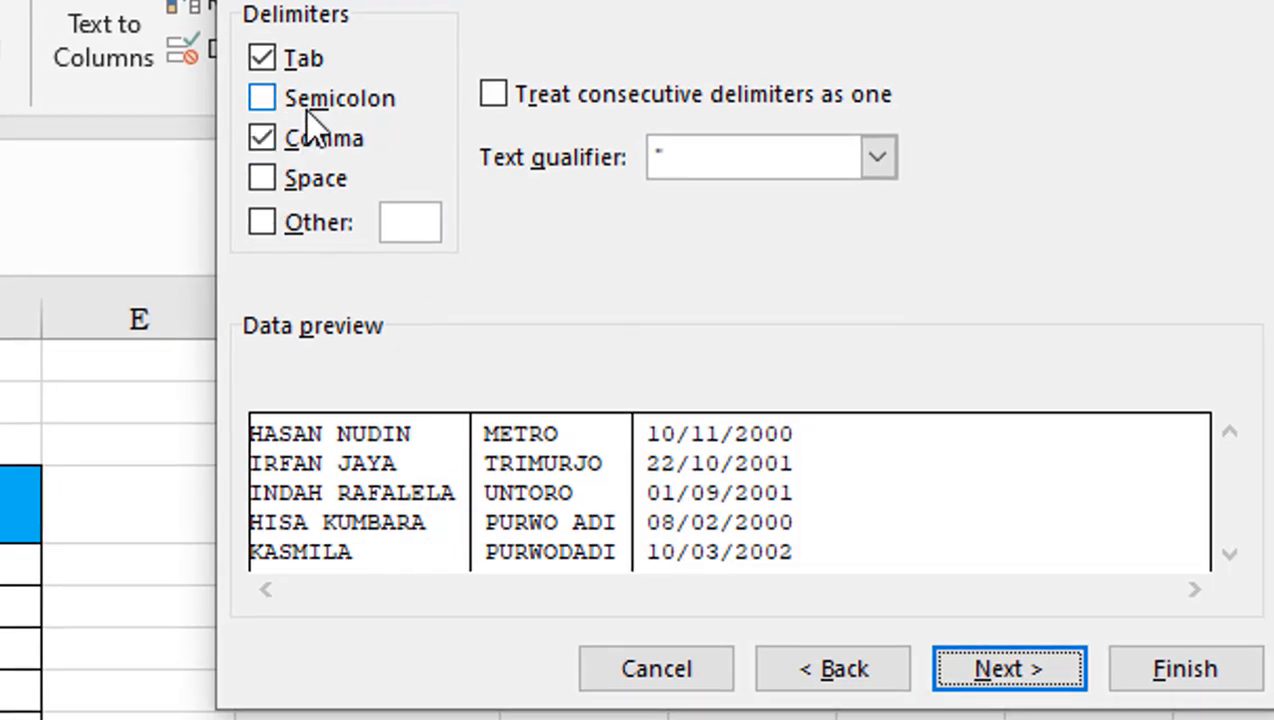
Step: Toggle the Tab delimiter off and back on, keeping Tab and Comma delimiters in the preview
click(266, 60)
click(266, 60)
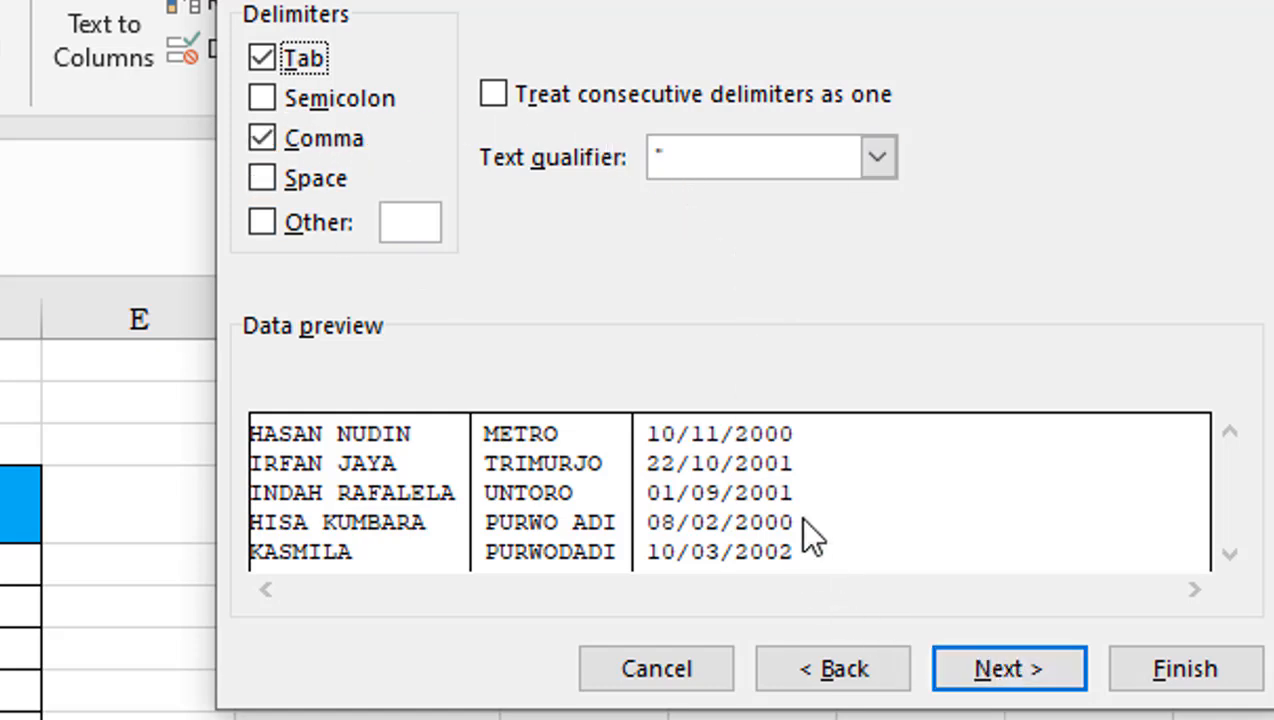
Step: Set the third (date) column's data format to Date: YDM
click(1030, 676)
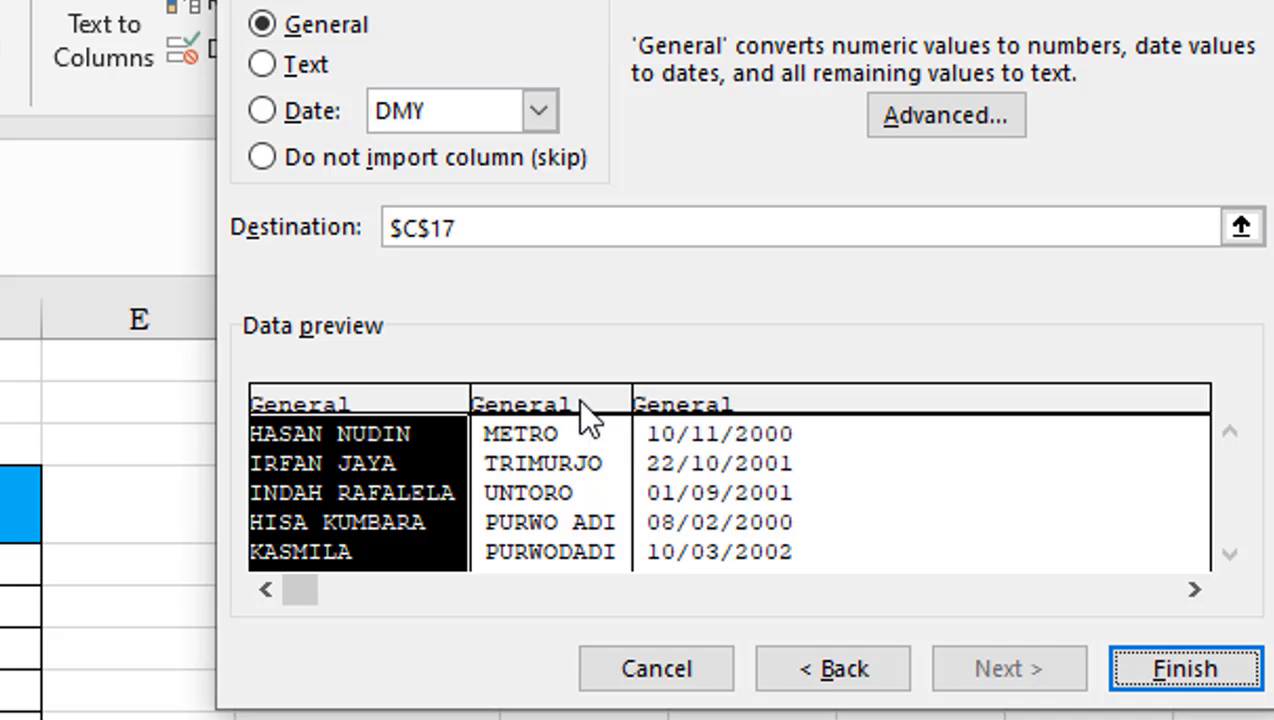
click(746, 520)
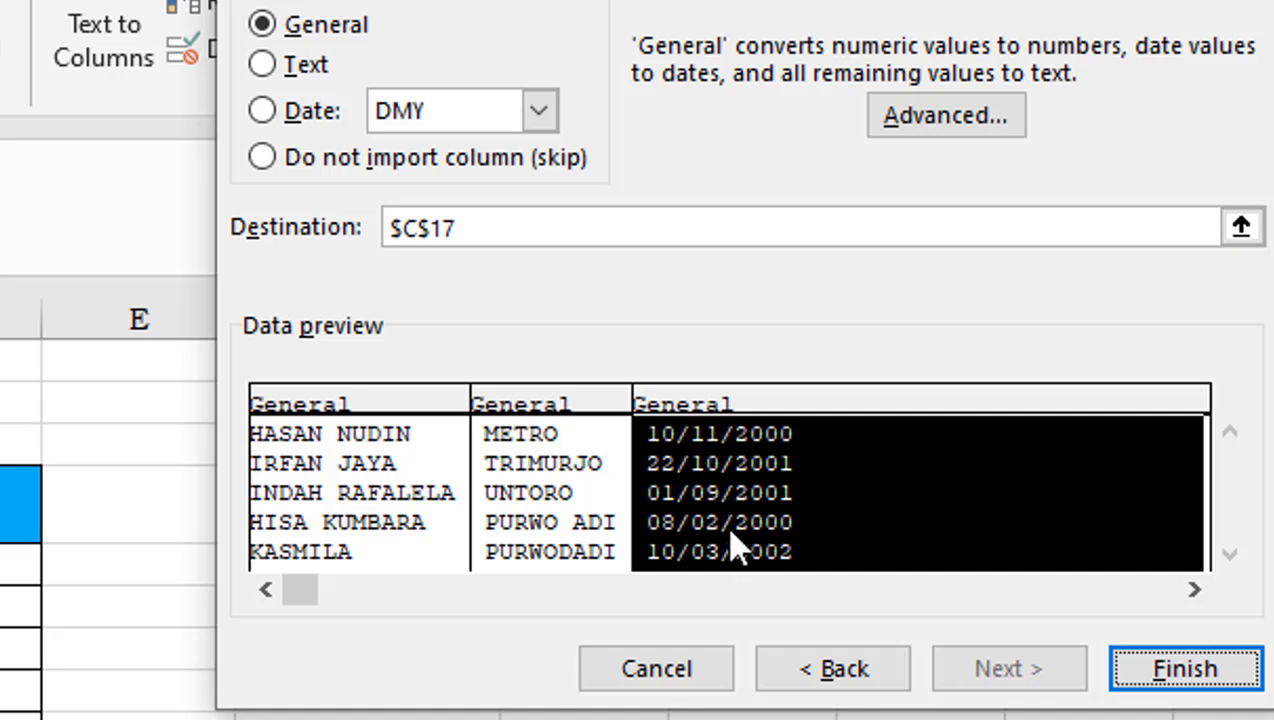
click(541, 111)
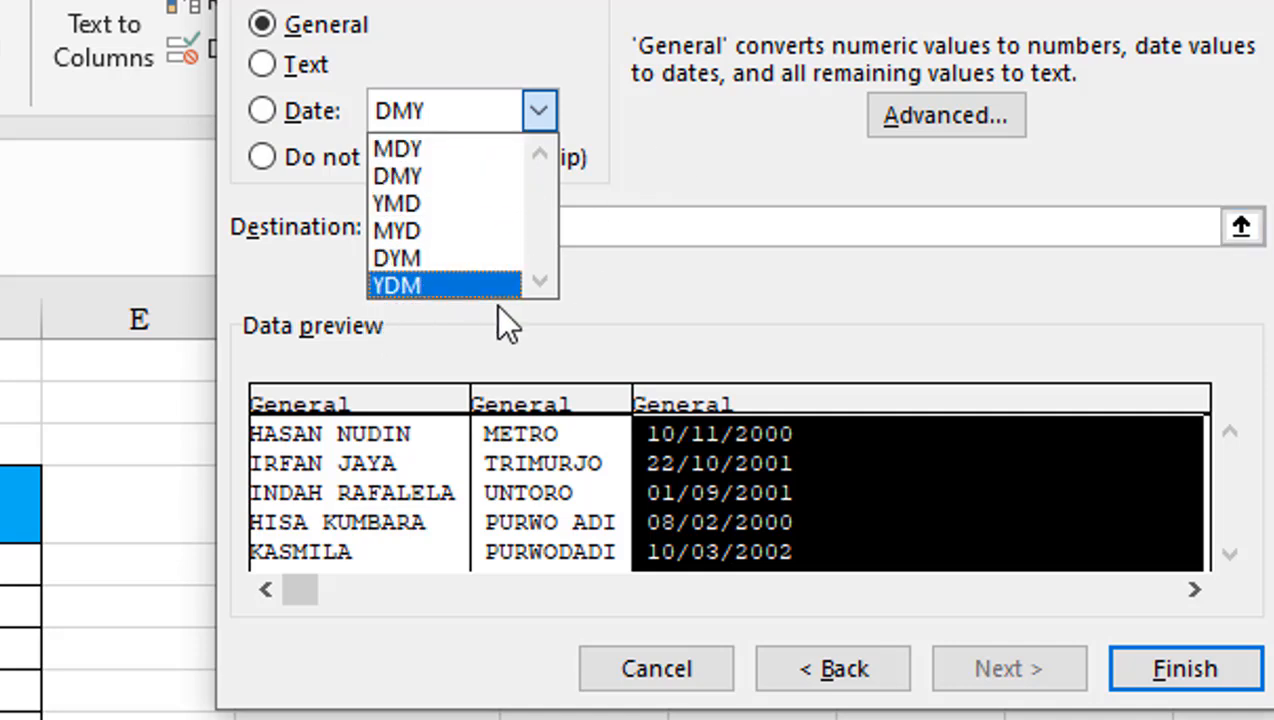
click(406, 290)
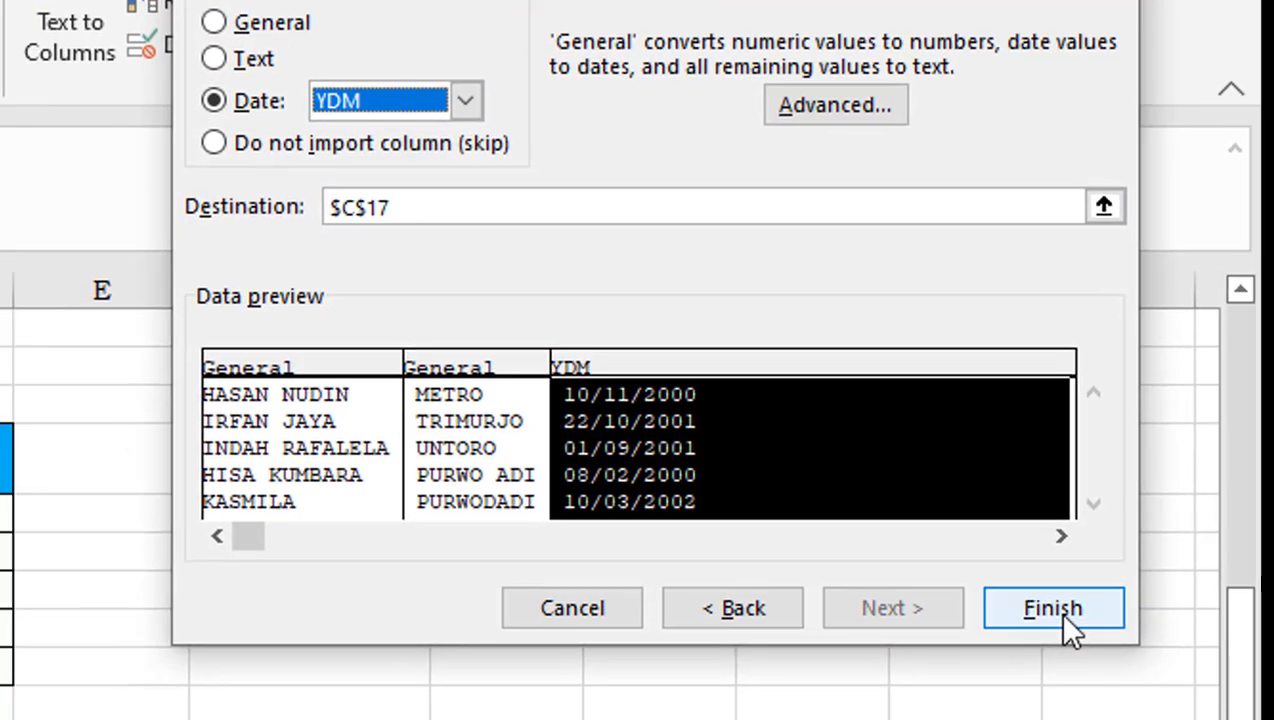
Step: Run the YDM split, confirm replacing existing data, and inspect the resulting 10/11/2000 and 08/02/2000 date cells
click(1010, 627)
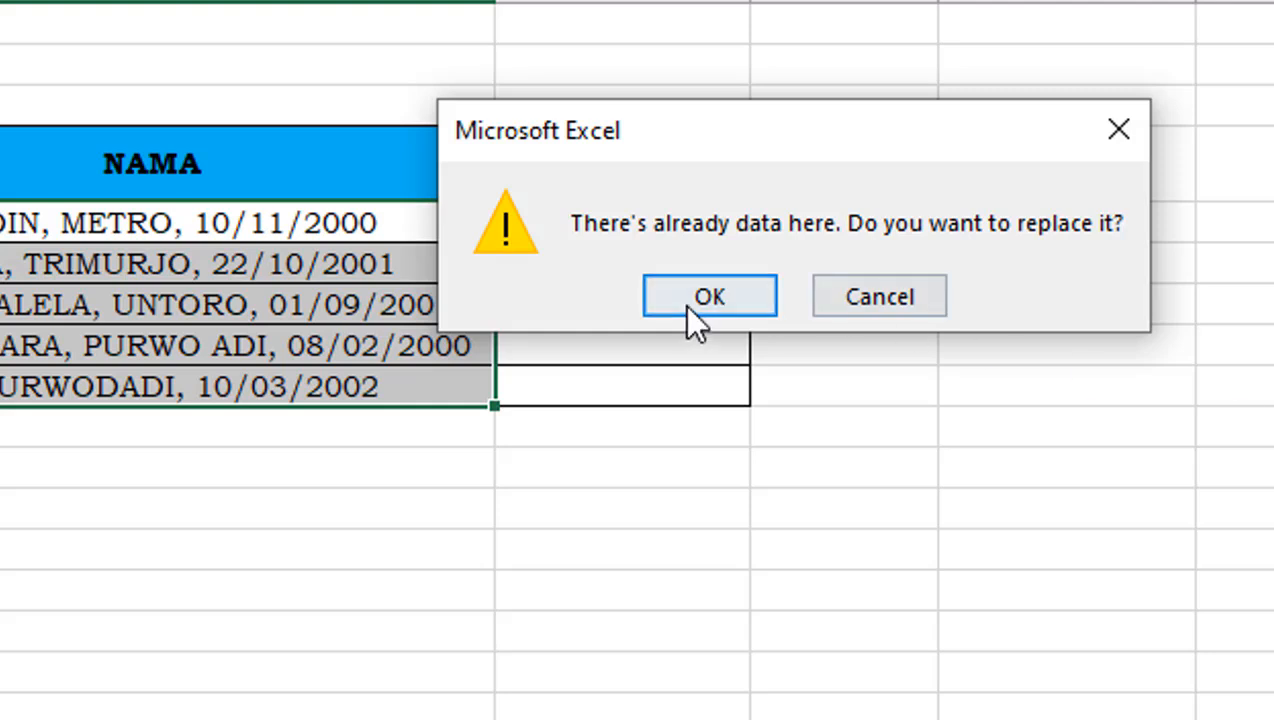
click(687, 305)
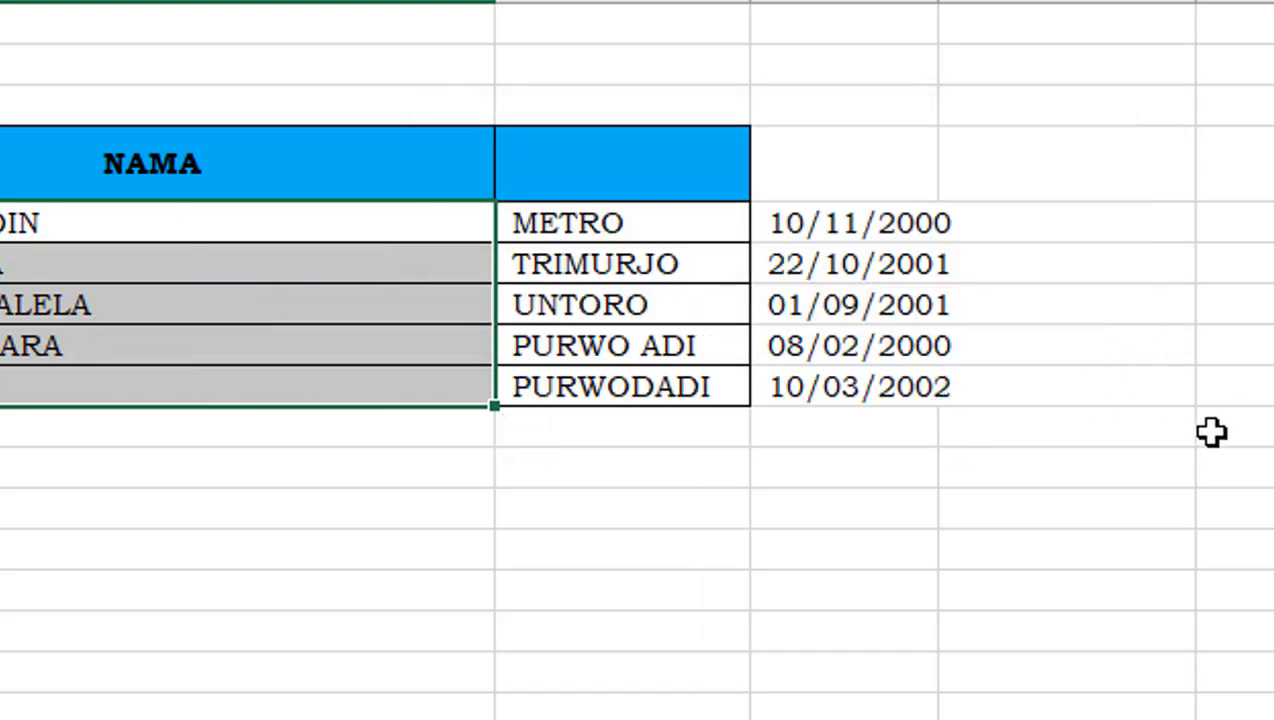
click(880, 504)
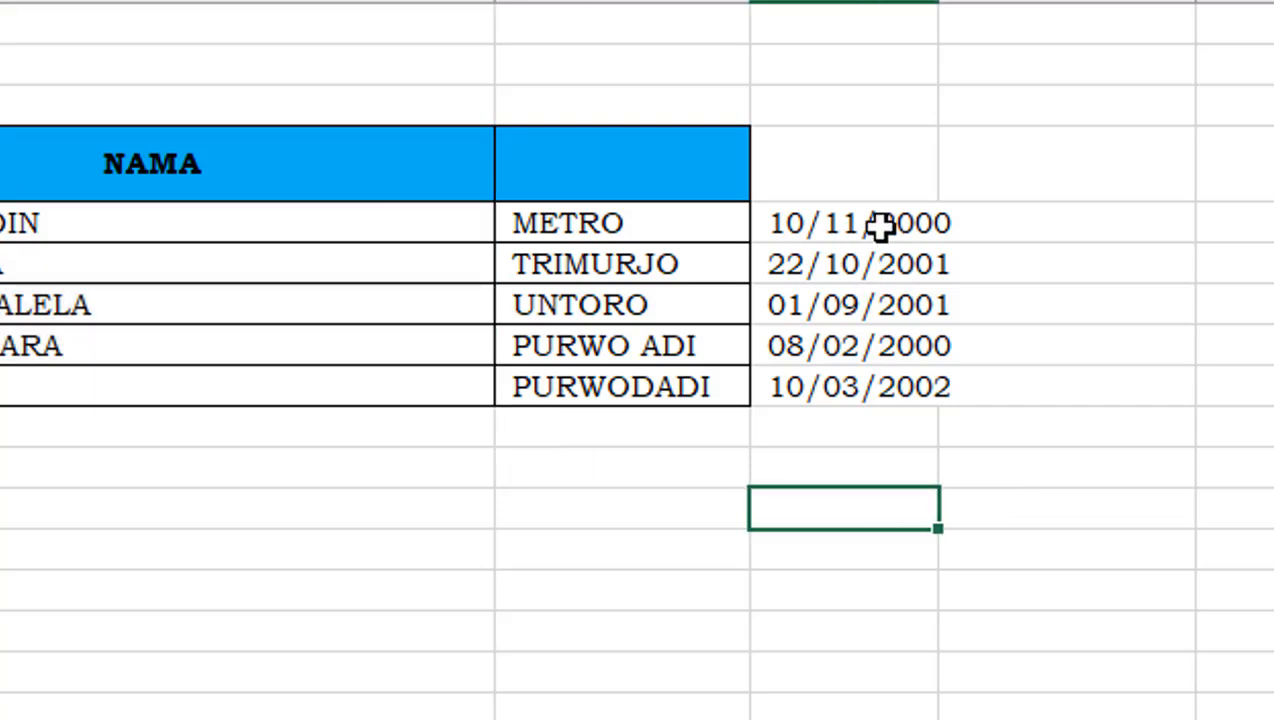
click(879, 225)
click(891, 337)
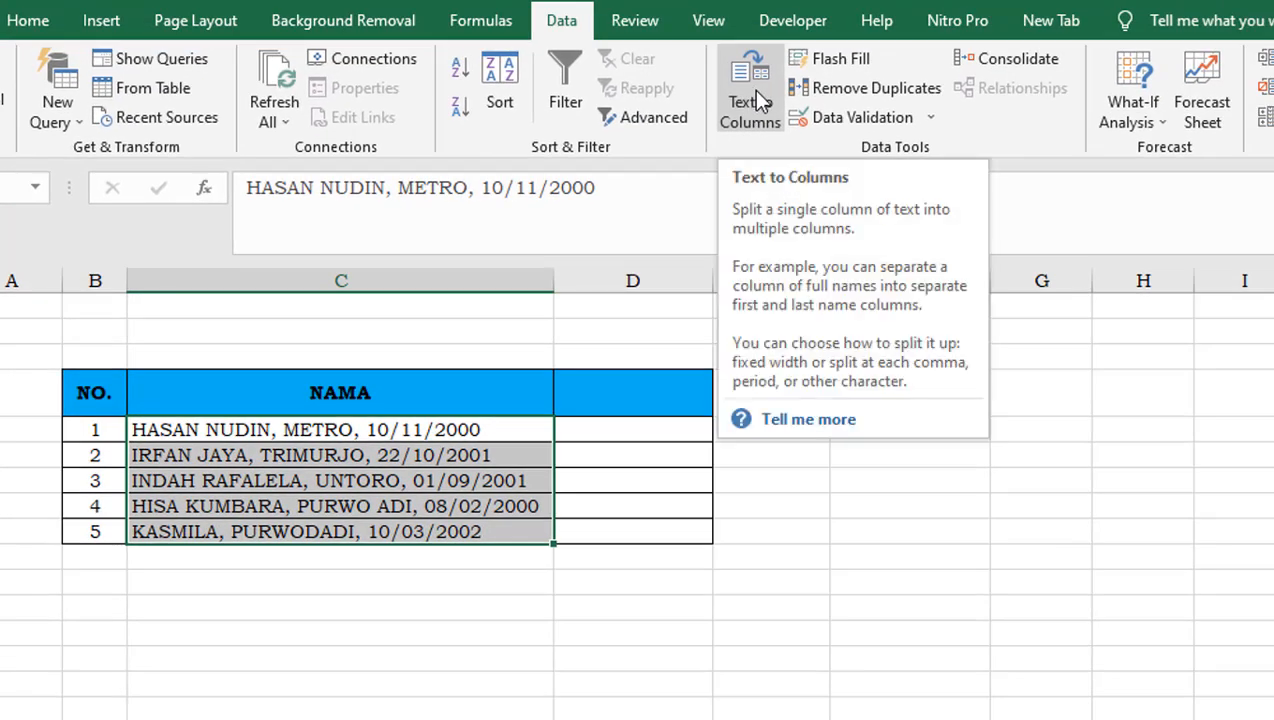
Step: Rerun Text to Columns as Delimited on commas with General format, replacing the existing data
click(752, 90)
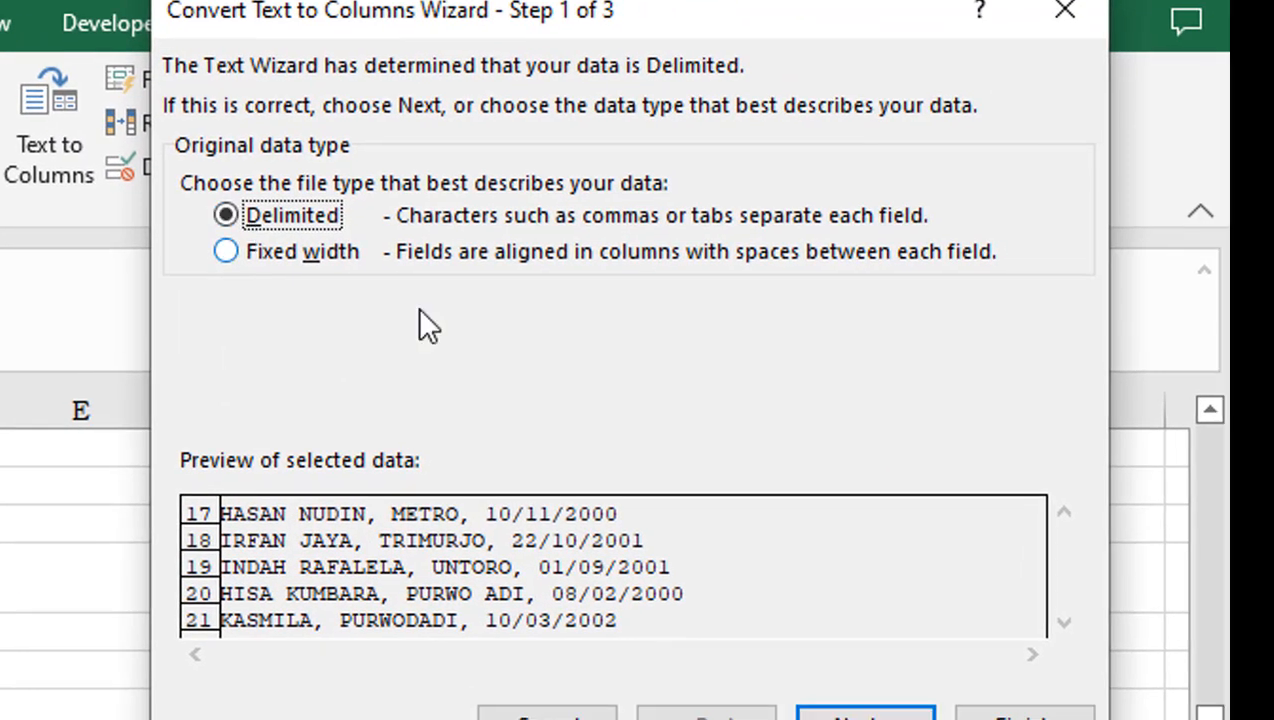
click(866, 716)
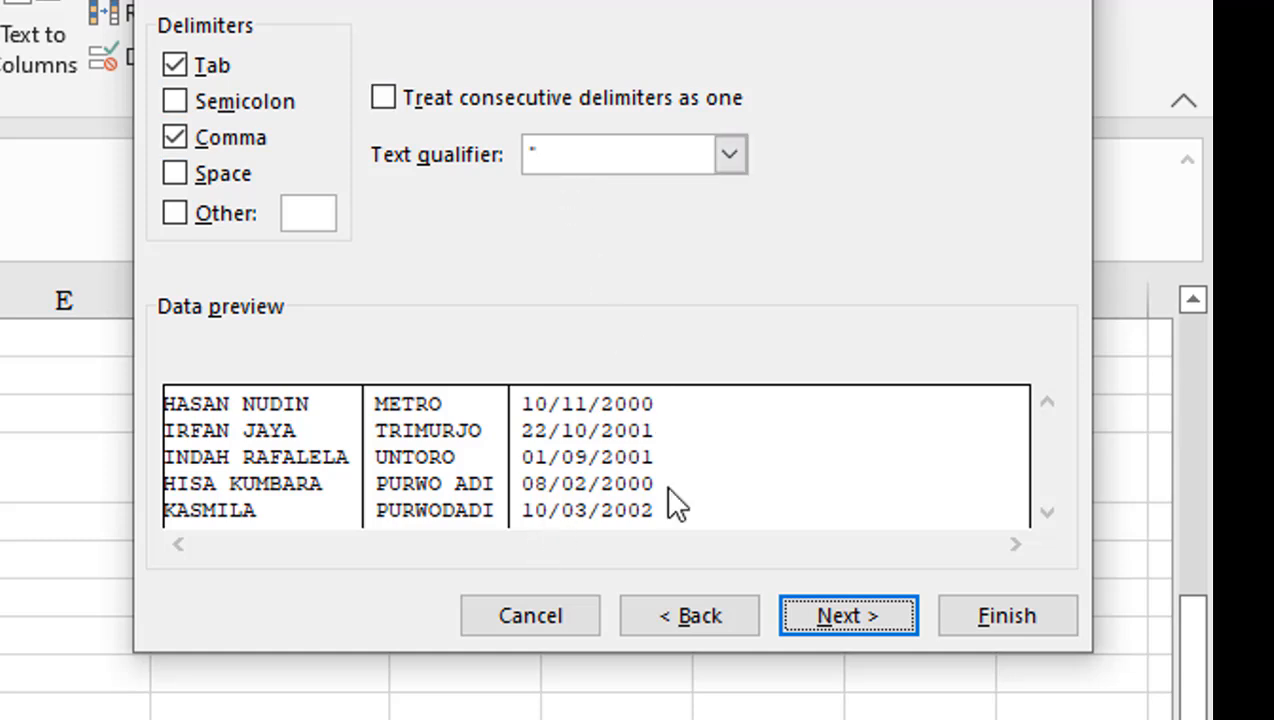
click(842, 620)
click(600, 462)
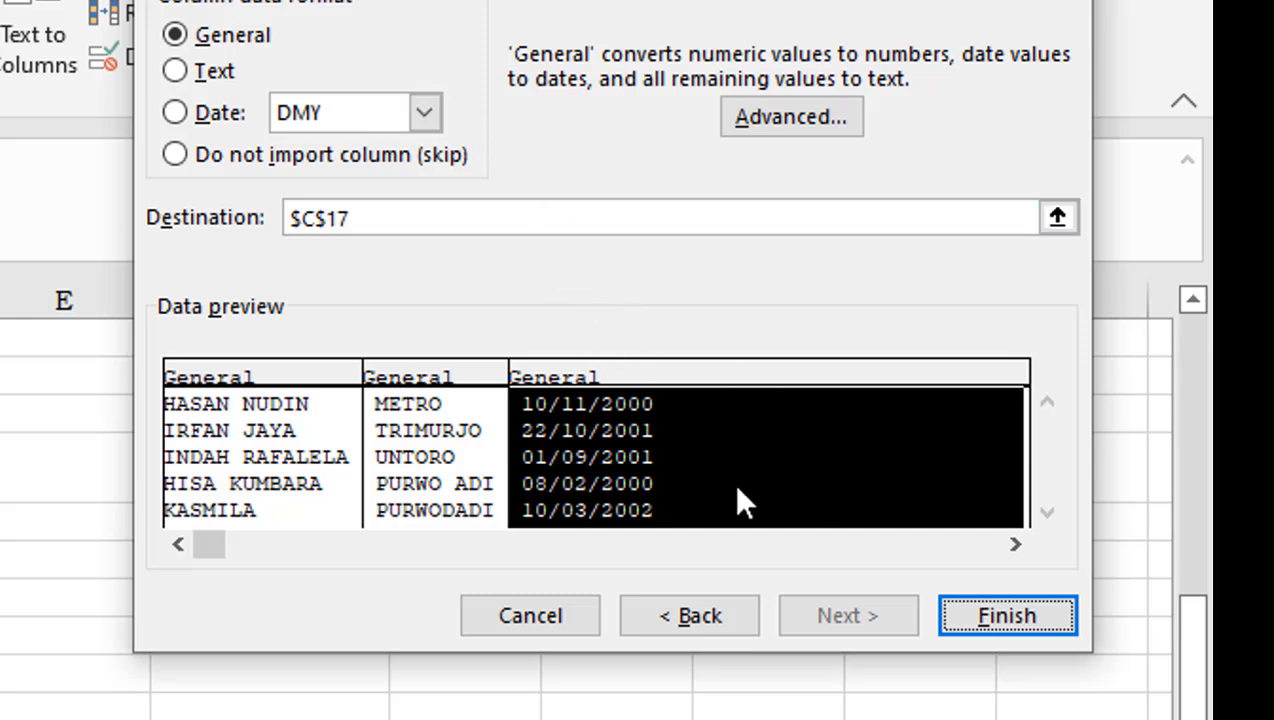
click(1010, 615)
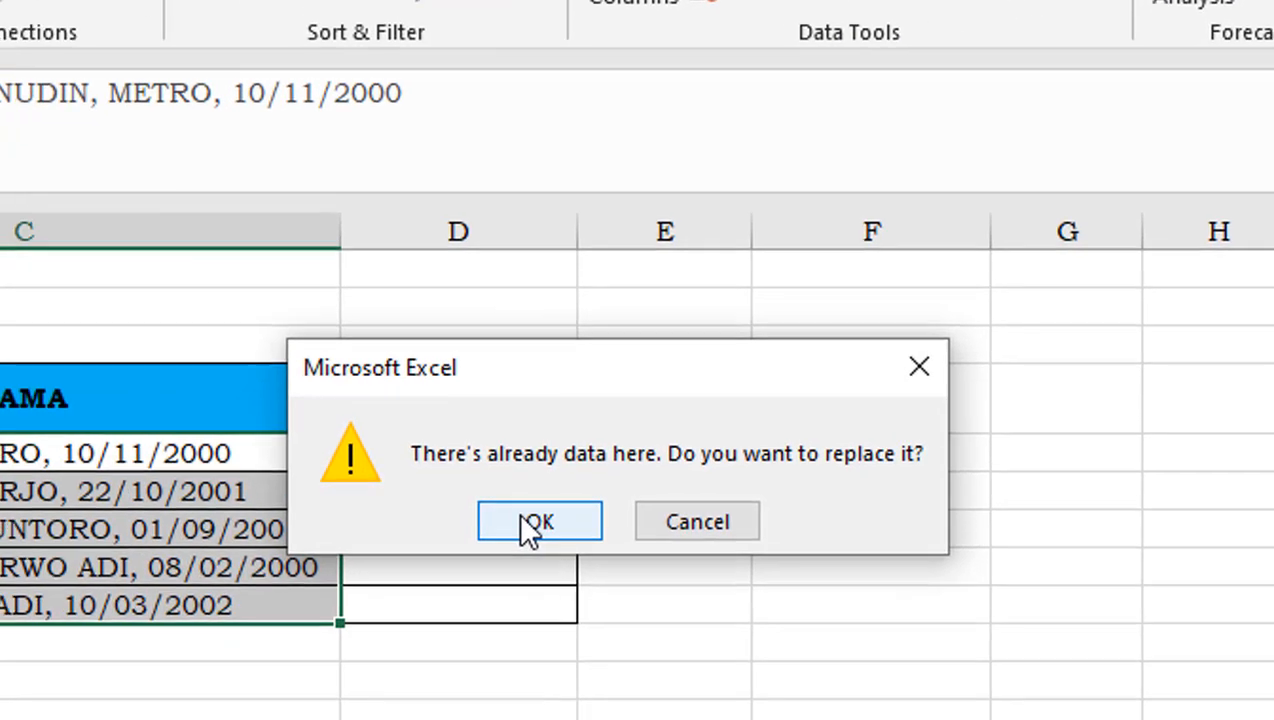
click(537, 522)
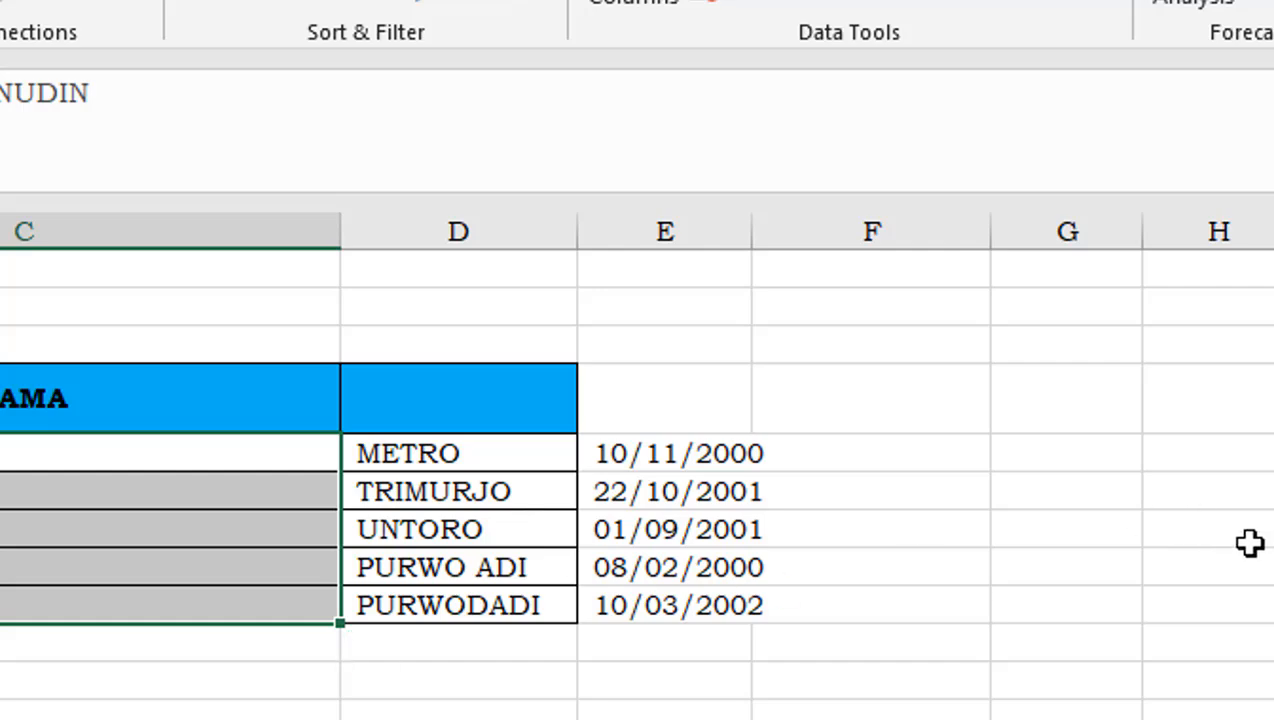
click(1262, 558)
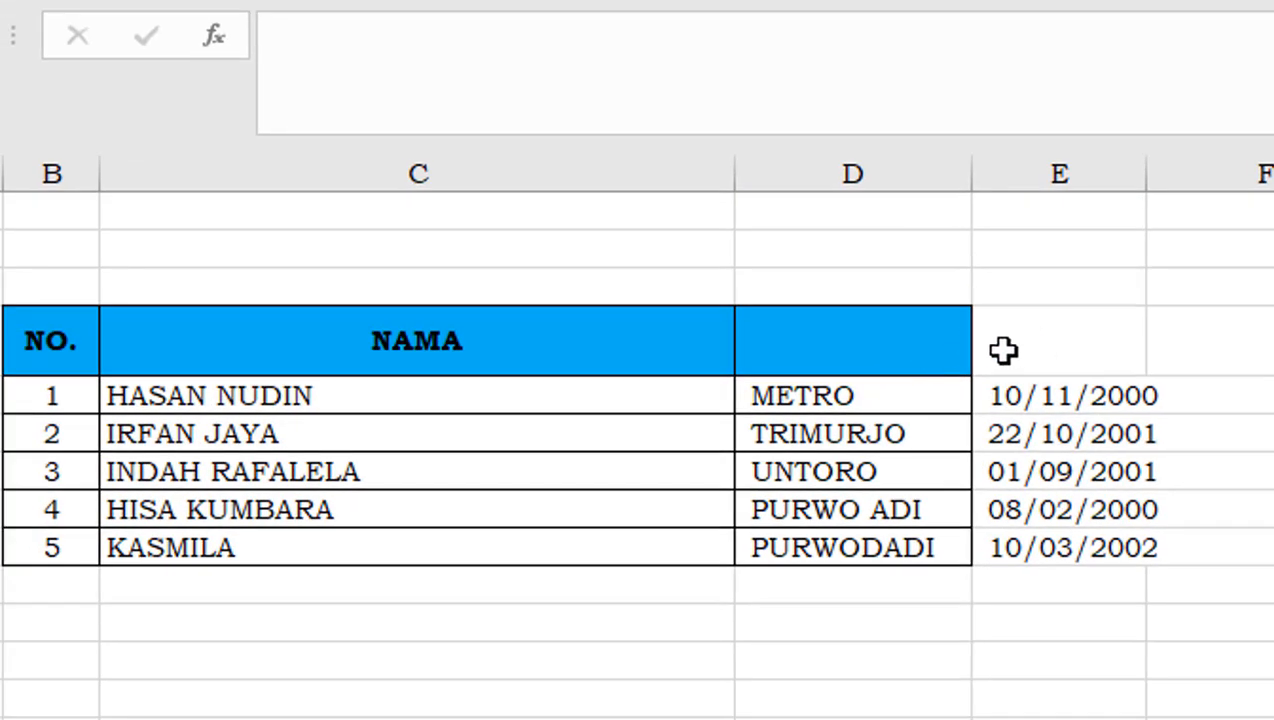
Step: Enter the headers TEMPAT in D16 and TANGGAL LAHIR in E16
click(896, 337)
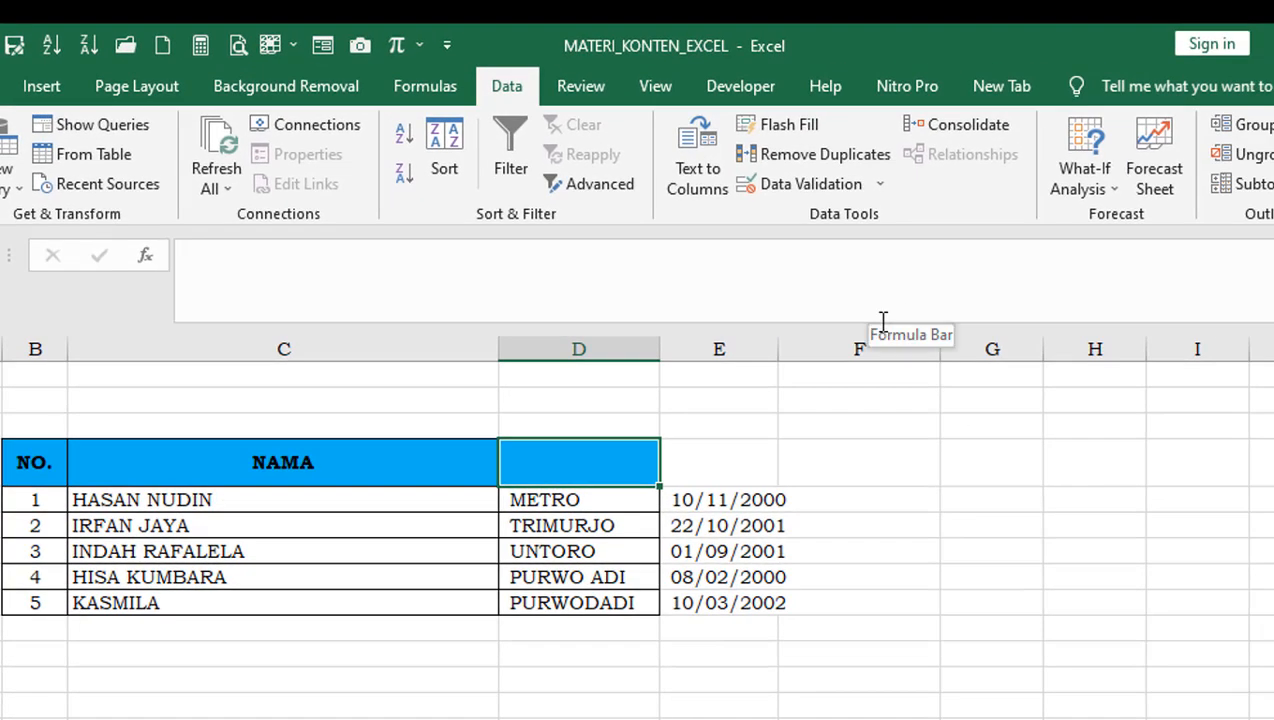
text(TEMPAT)
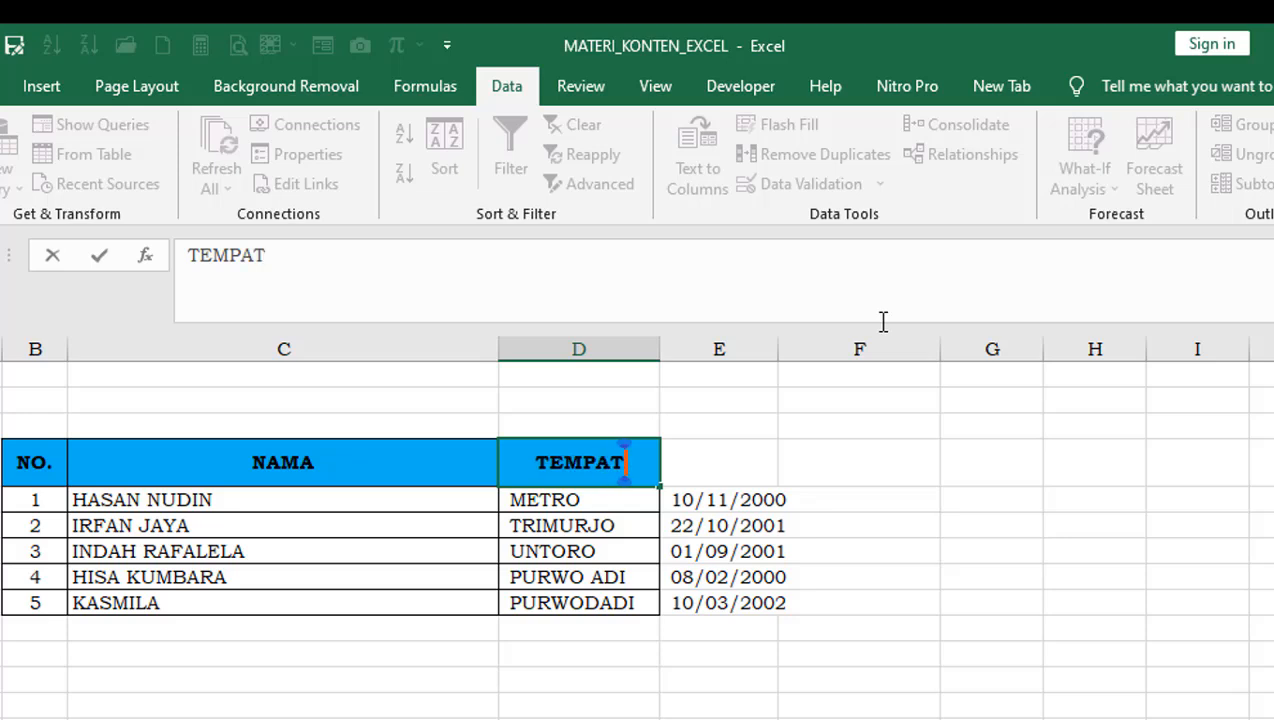
key(Tab)
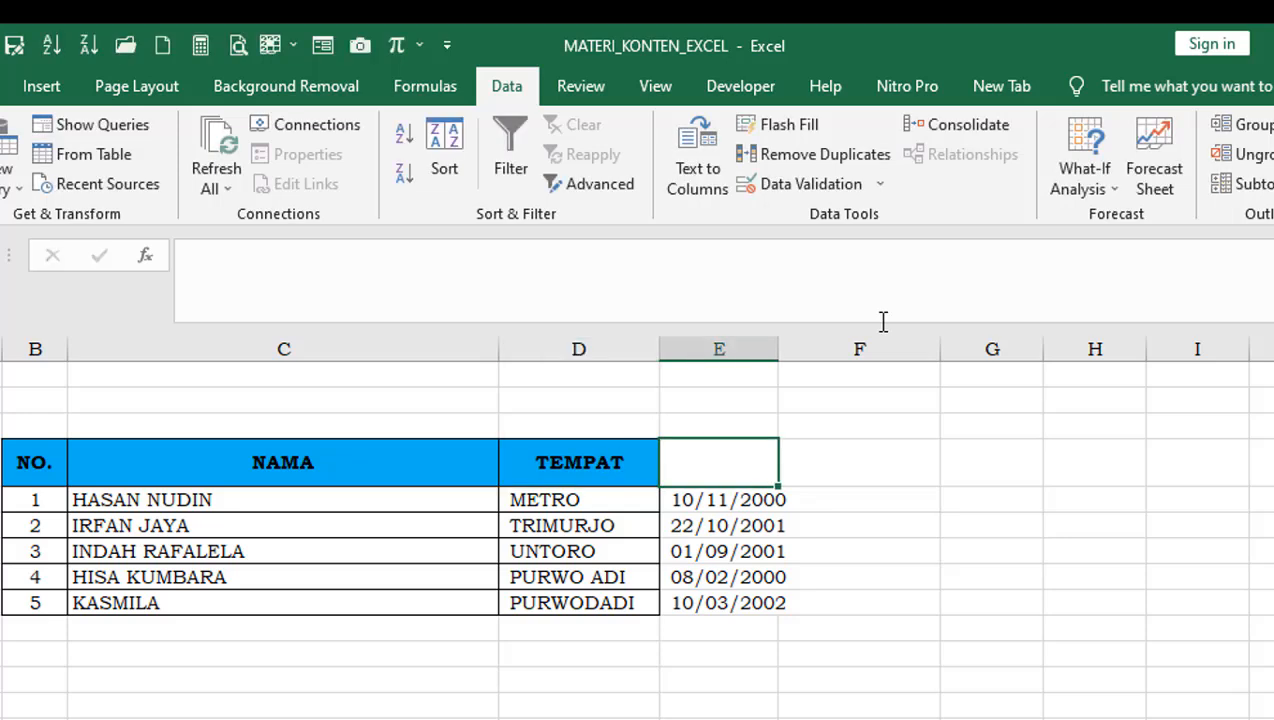
text(TANGGAL)
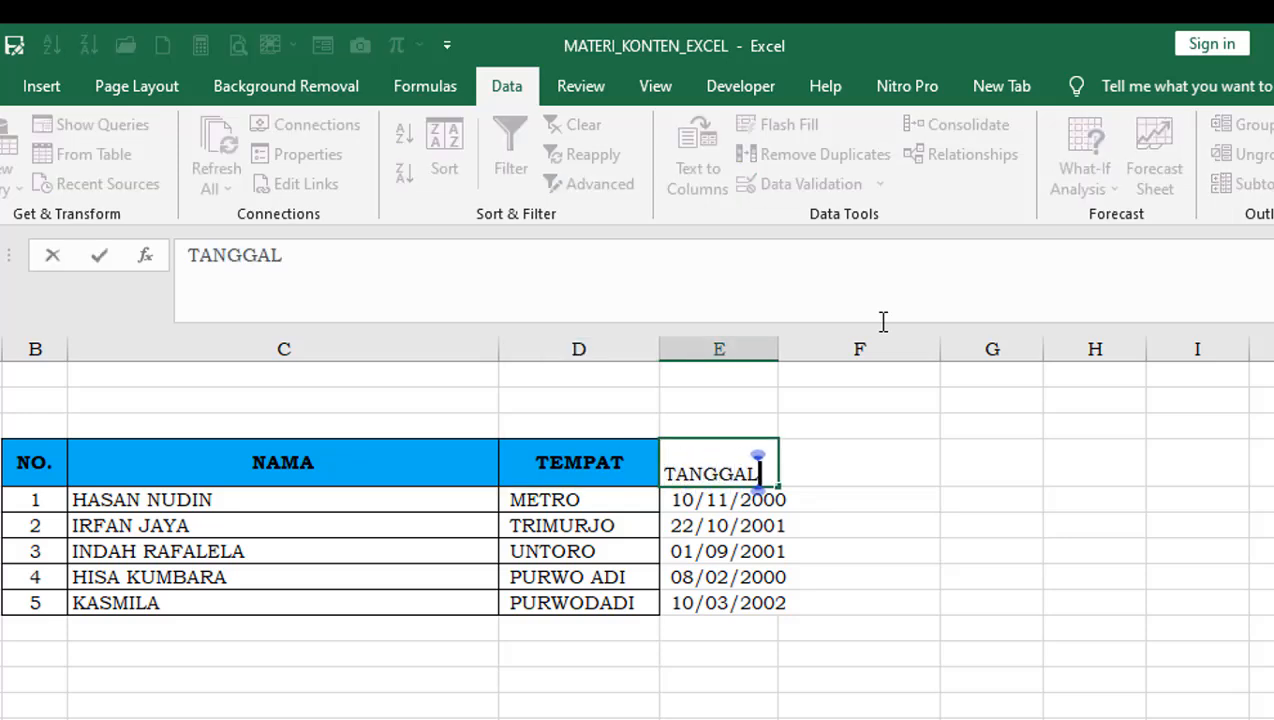
text( LAHI)
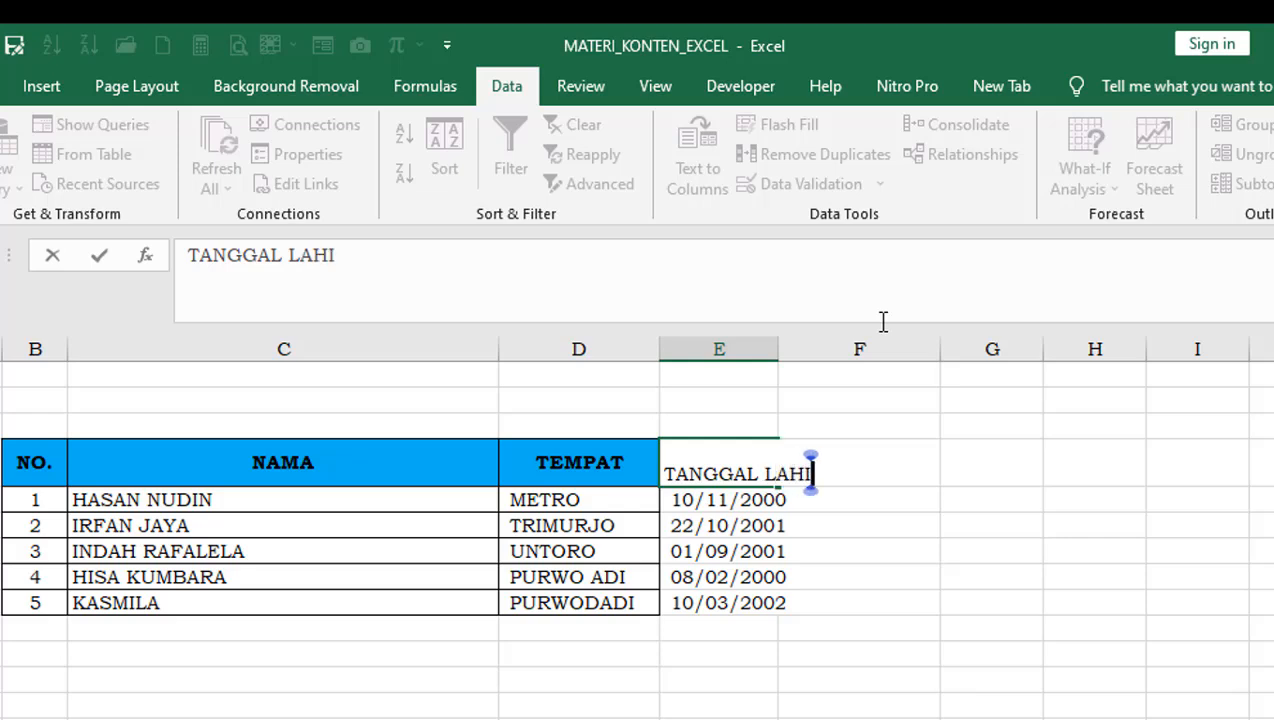
text(R)
key(Return)
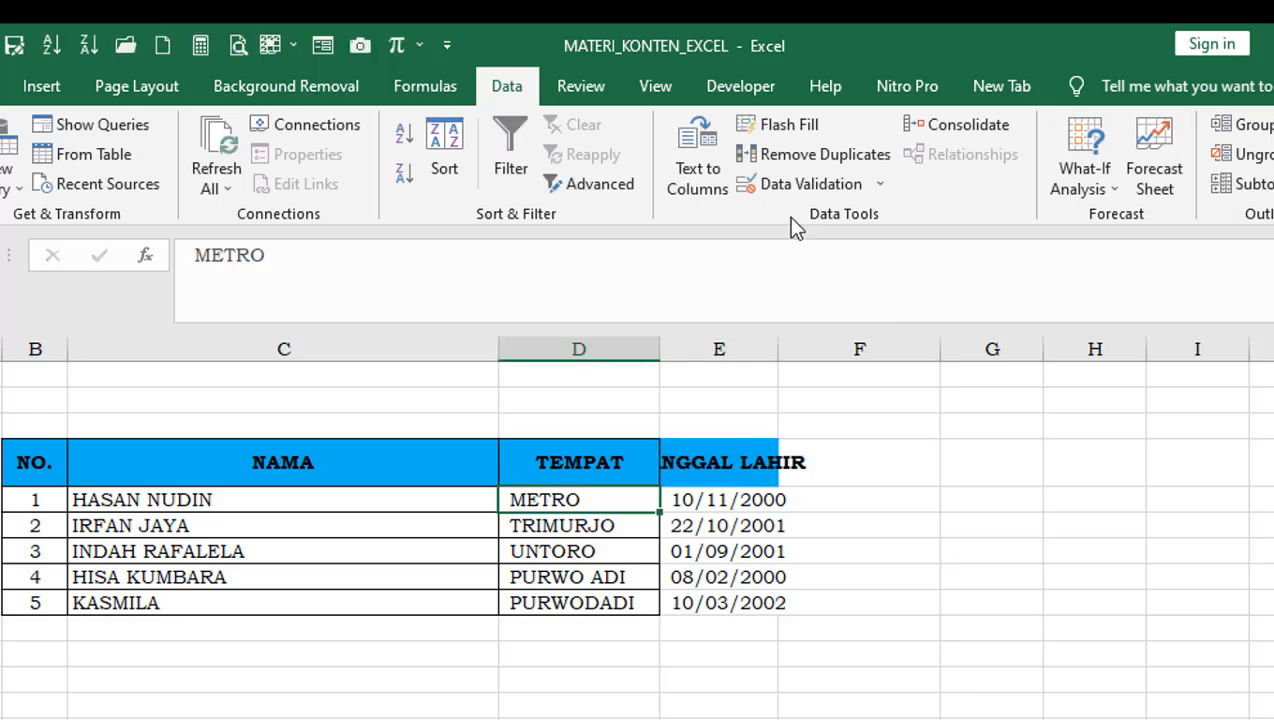
Step: Widen column E, narrow column C, and apply All Borders to E16:E21
drag(773, 344, 918, 361)
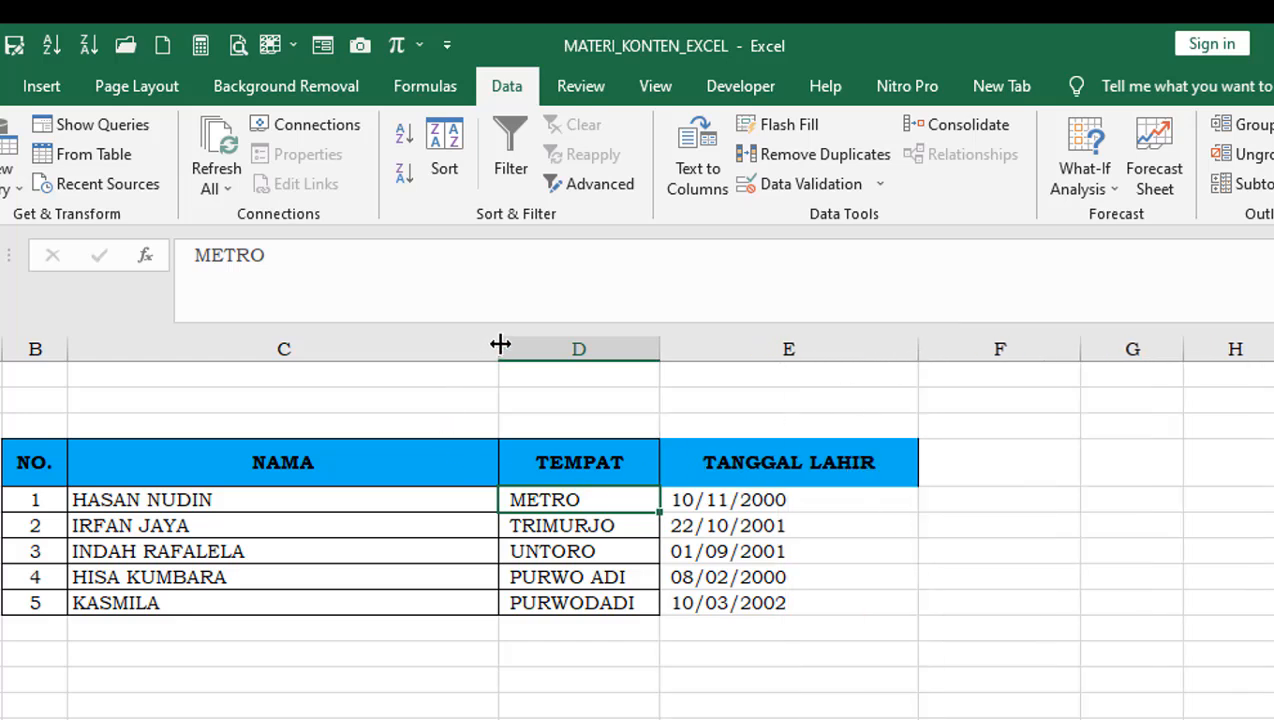
drag(500, 344, 299, 410)
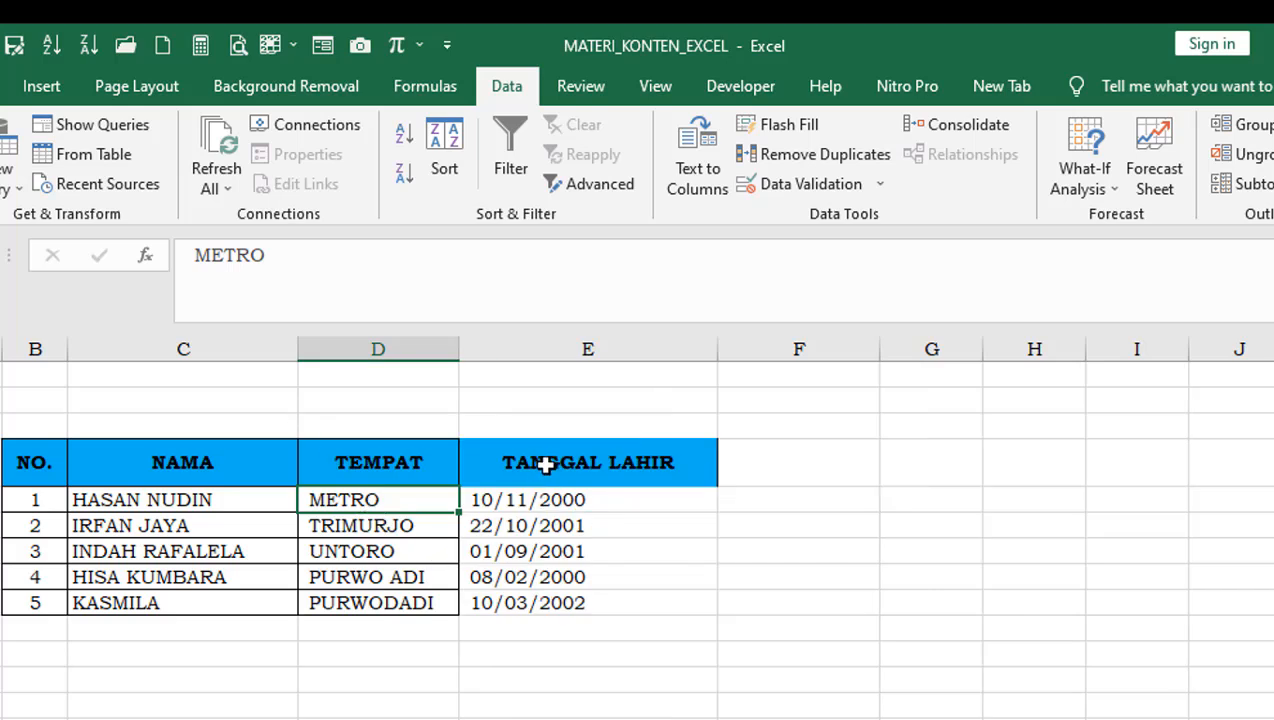
drag(545, 464, 560, 590)
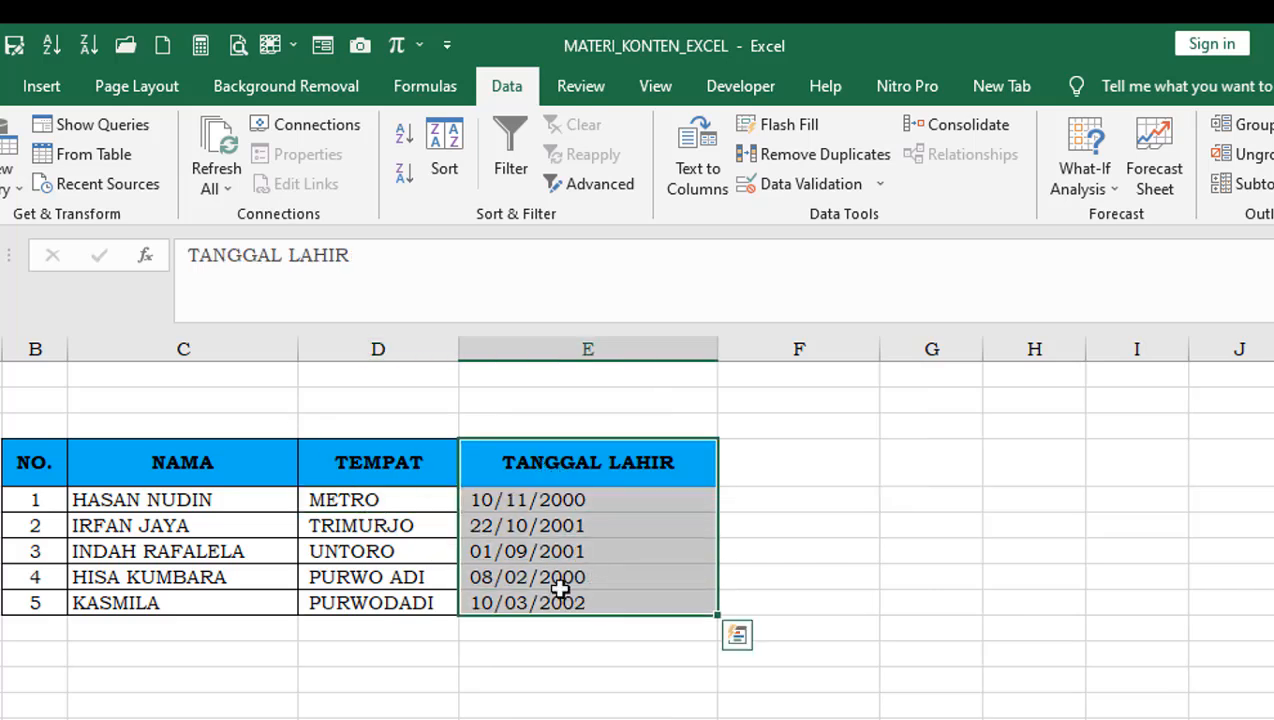
click(2, 86)
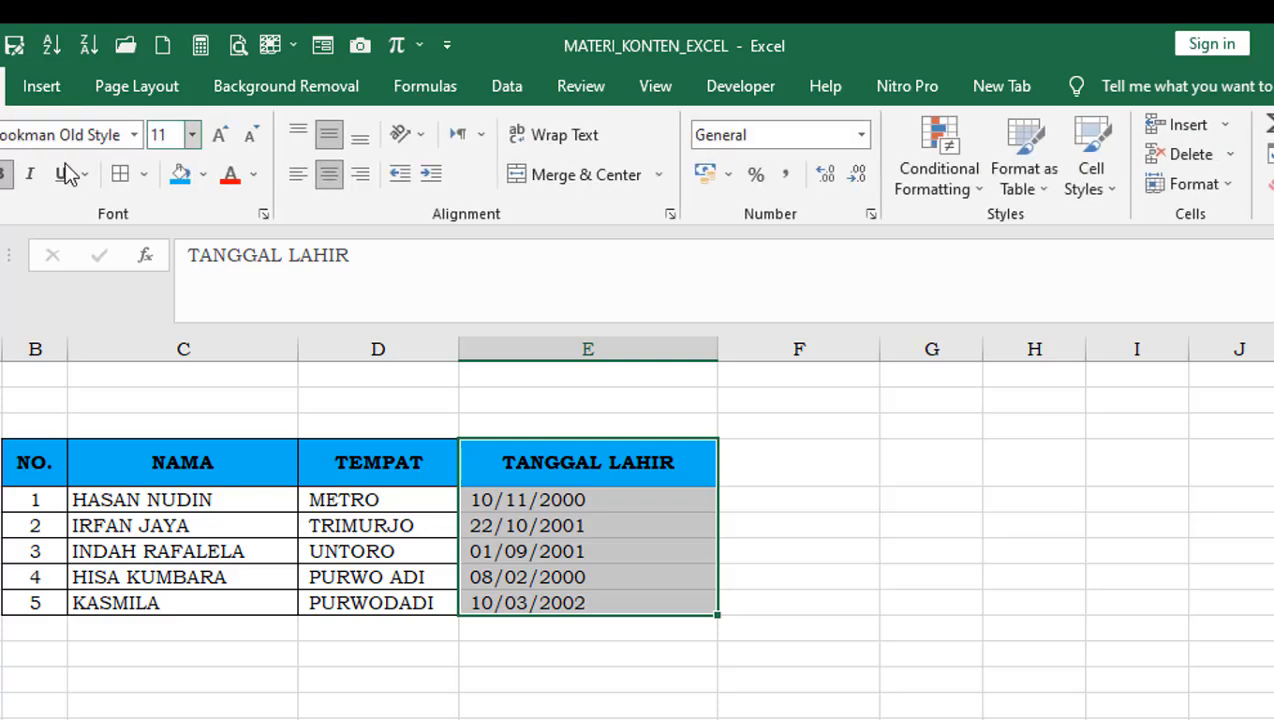
click(121, 174)
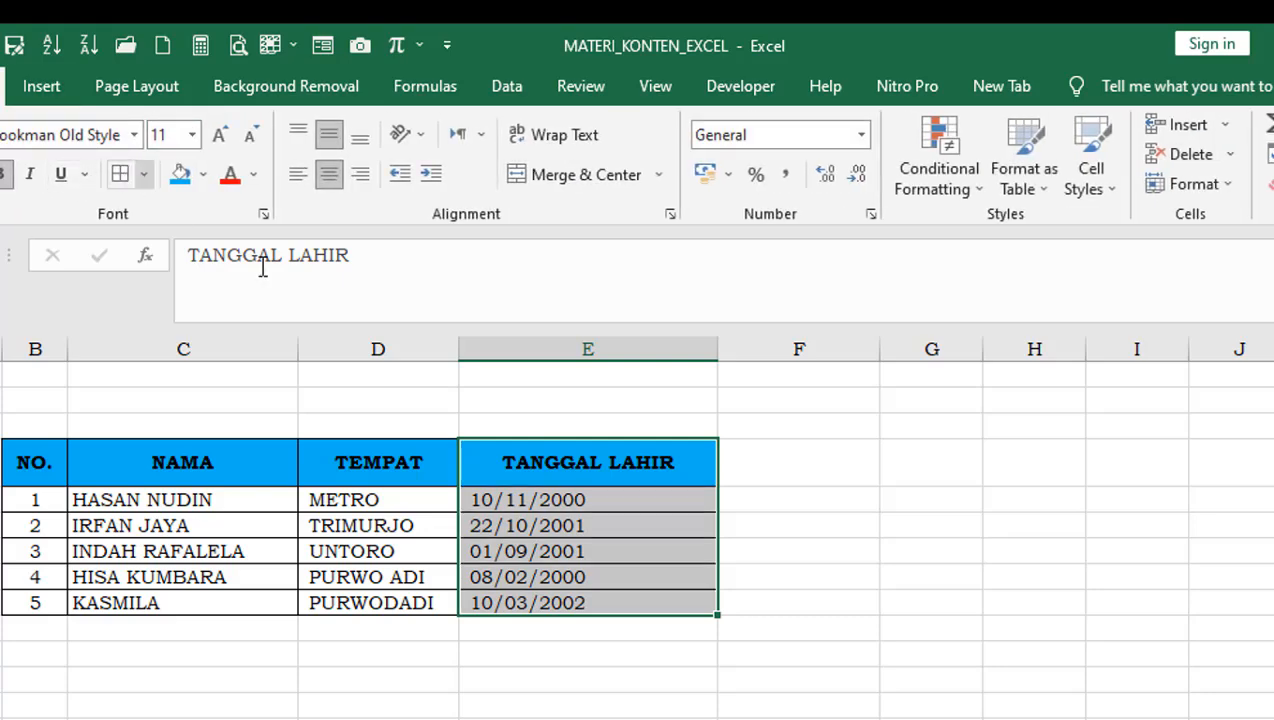
click(933, 557)
click(600, 578)
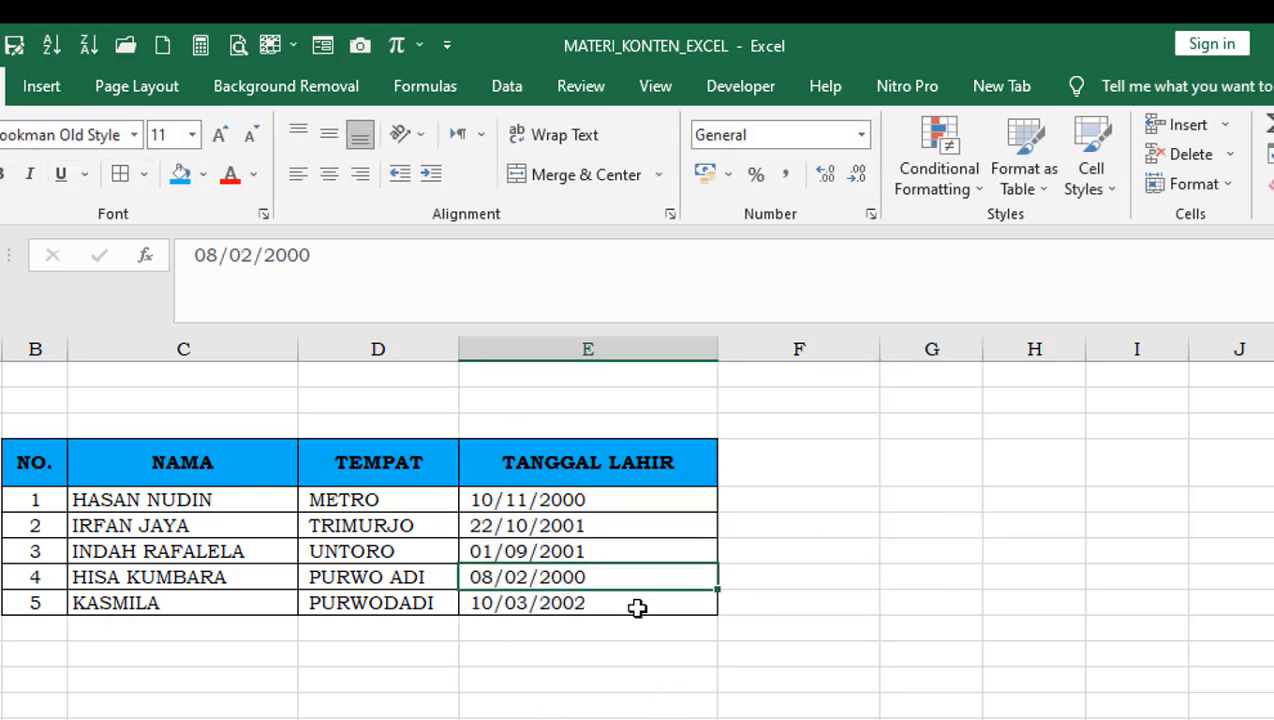
click(933, 648)
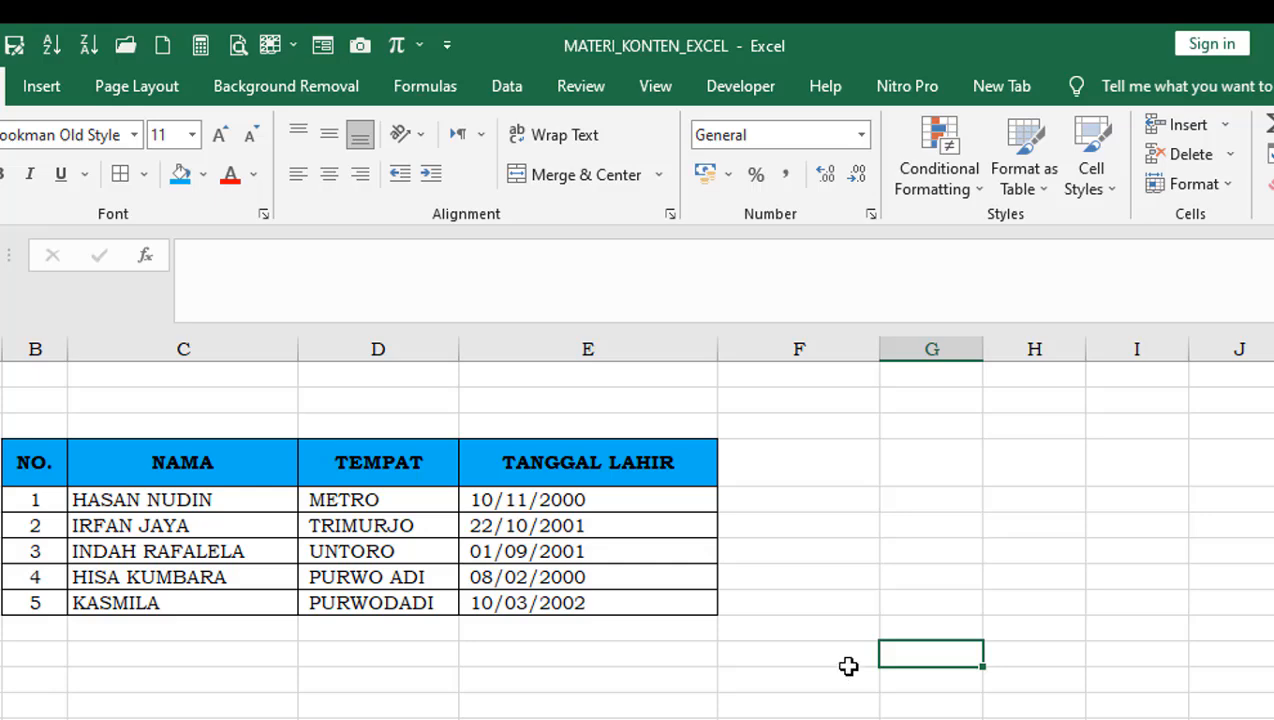
click(593, 502)
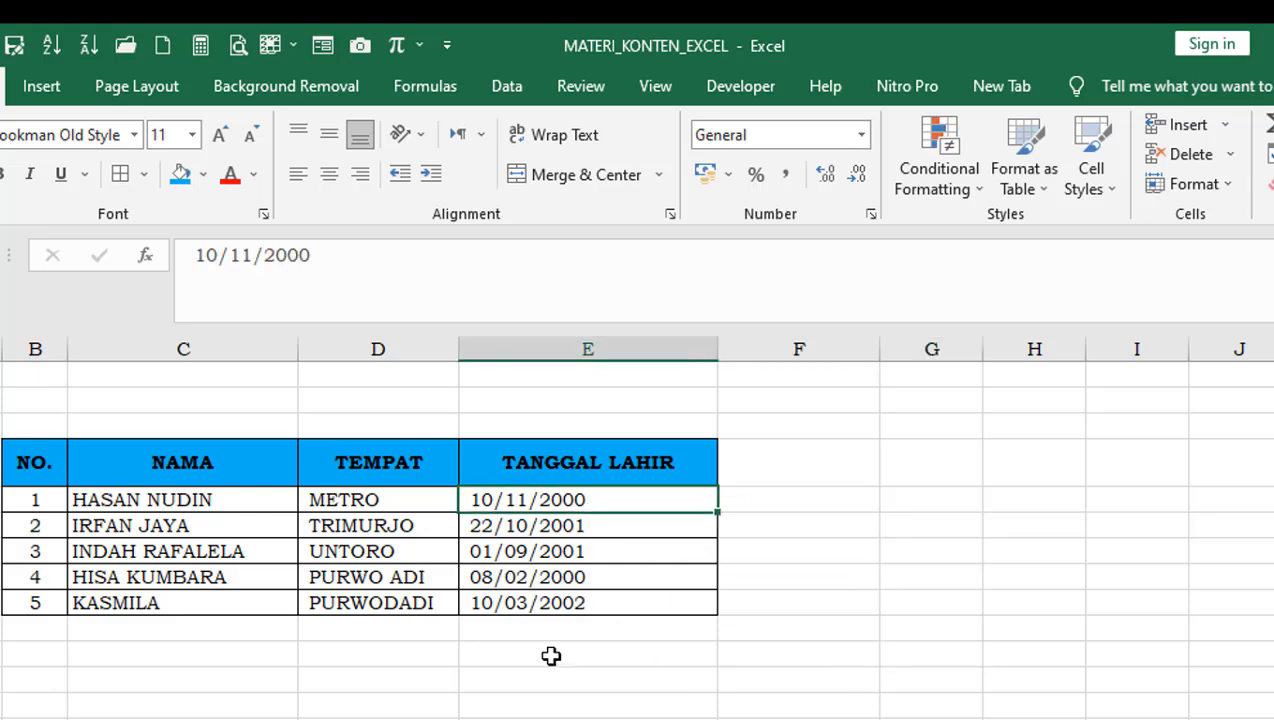
click(600, 677)
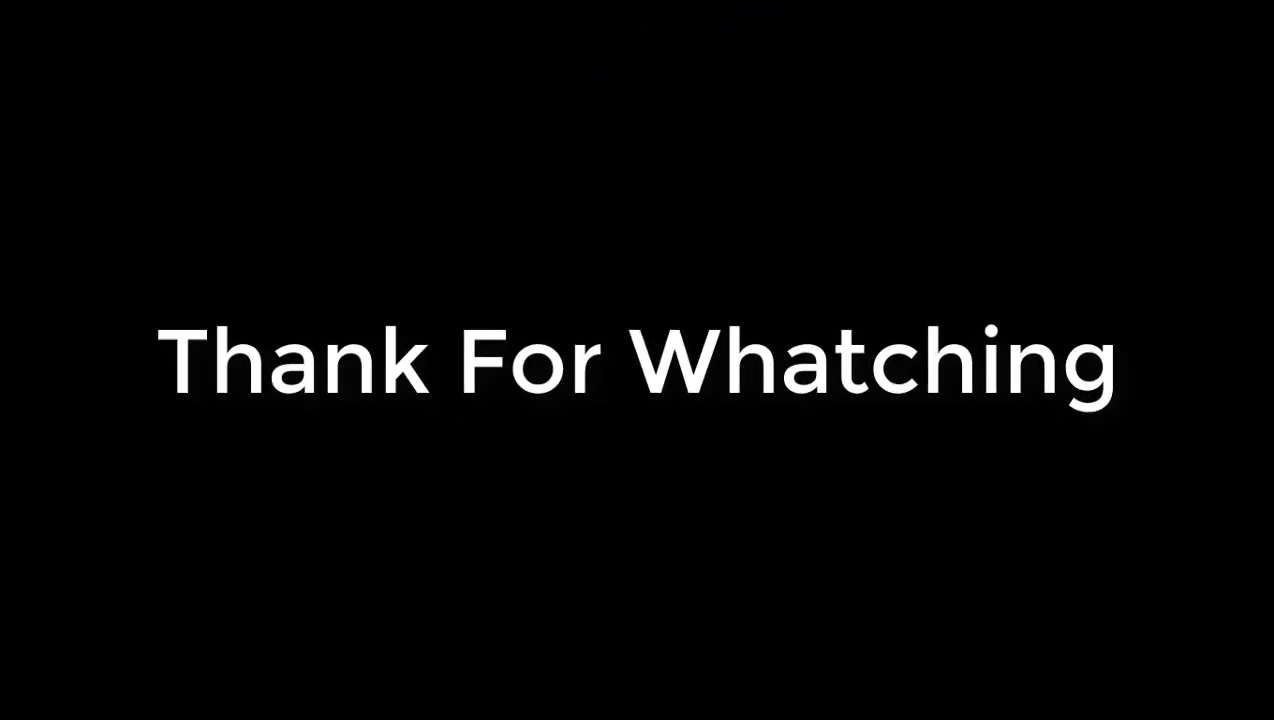